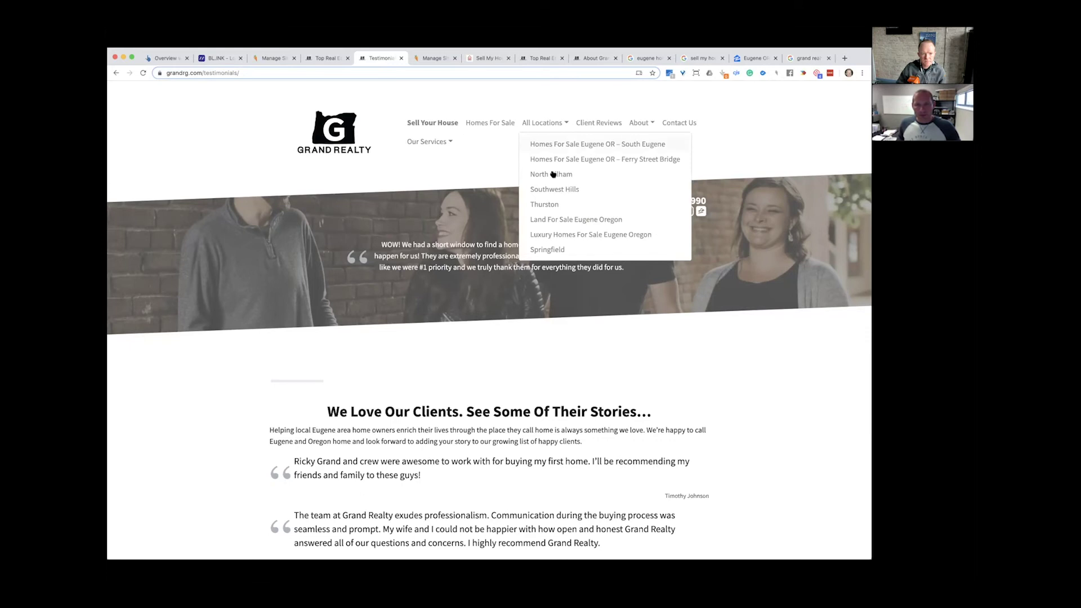
Step: Open the North Gilham location page on the Grand Realty site and look over its content
click(552, 175)
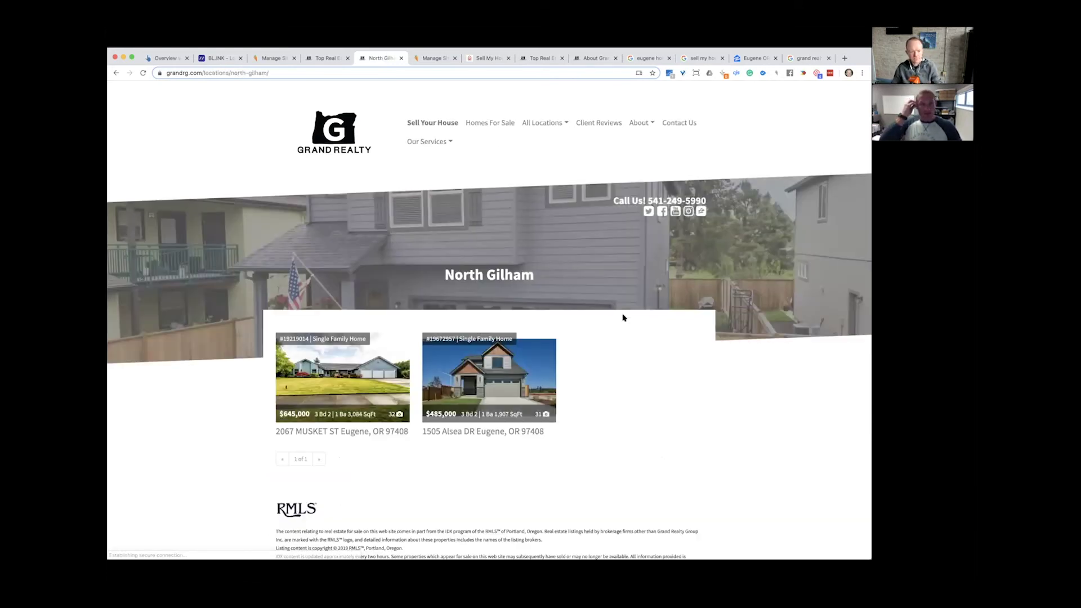
scroll(622, 317, down, 3)
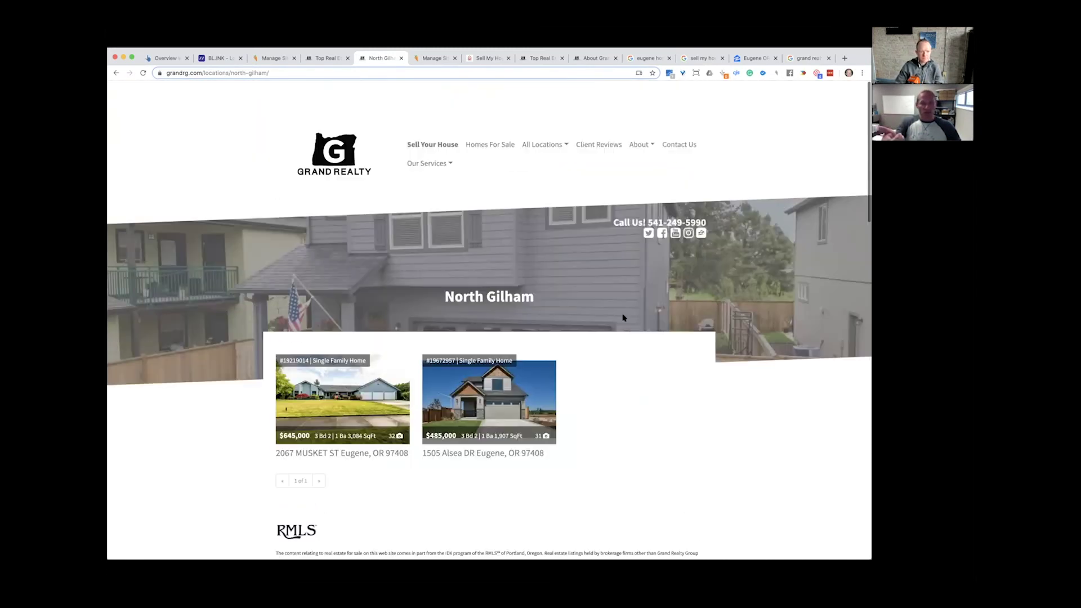
scroll(622, 317, down, 10)
scroll(623, 315, up, 15)
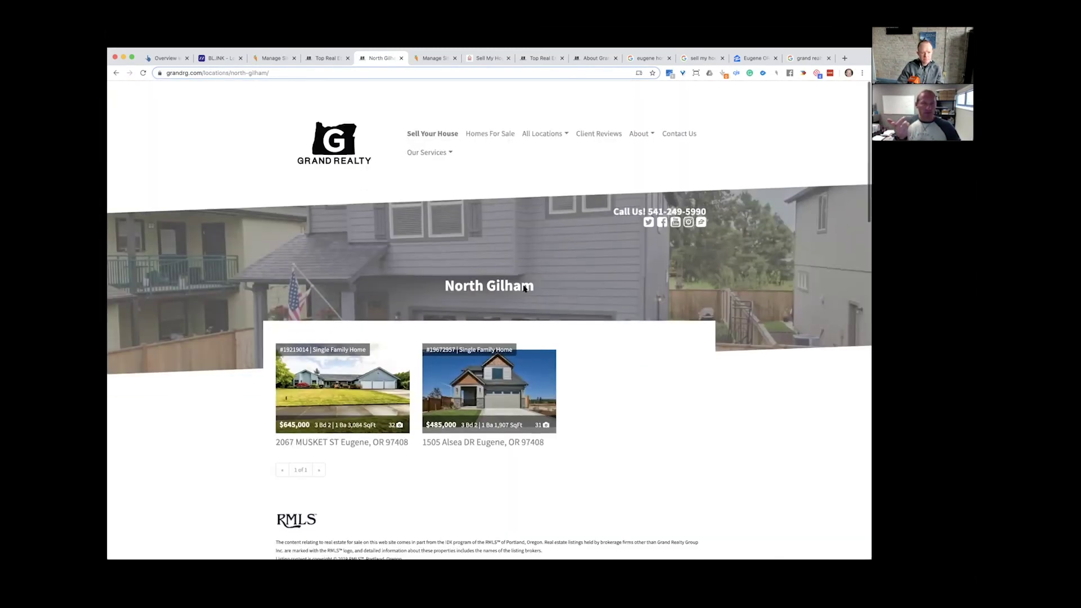
Step: Search Google for the suggested phrase "homes for sale north gilham eugene or"
click(808, 58)
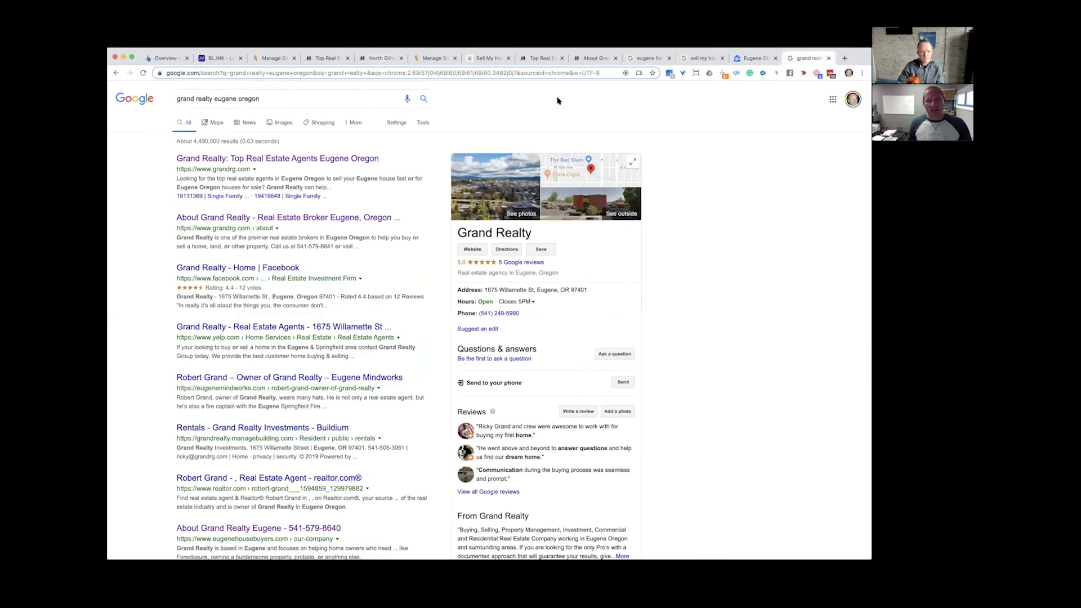
triple_click(341, 102)
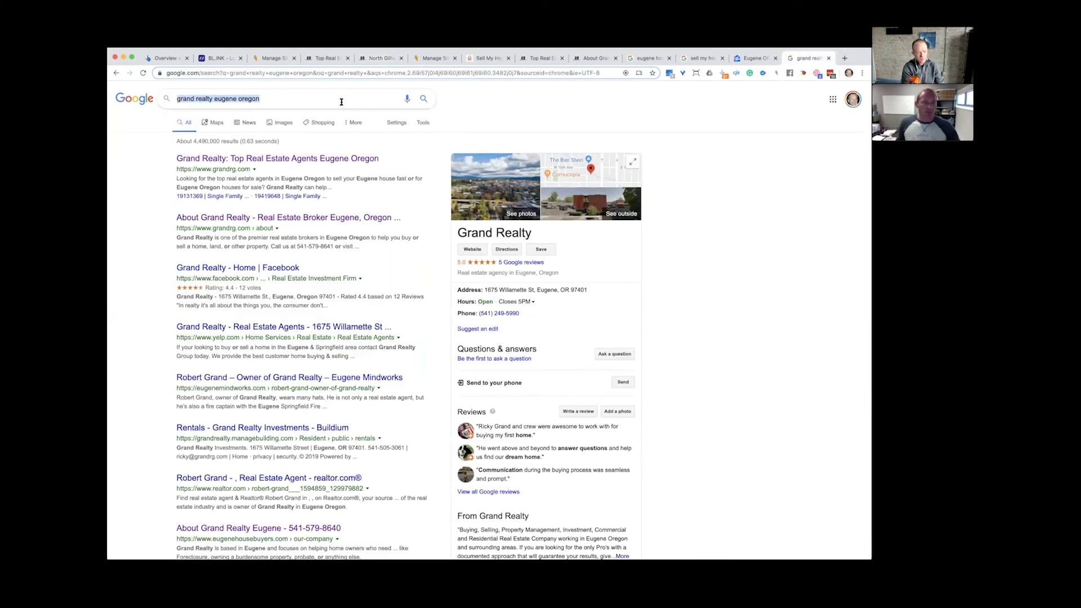
text(homes for sale h)
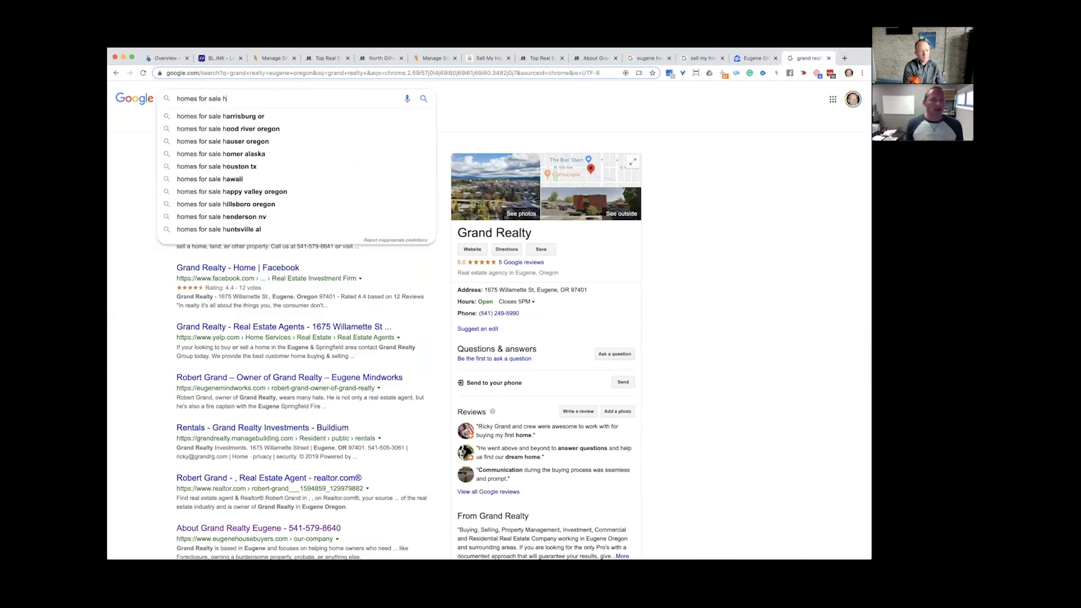
key(BackSpace)
text(north gill)
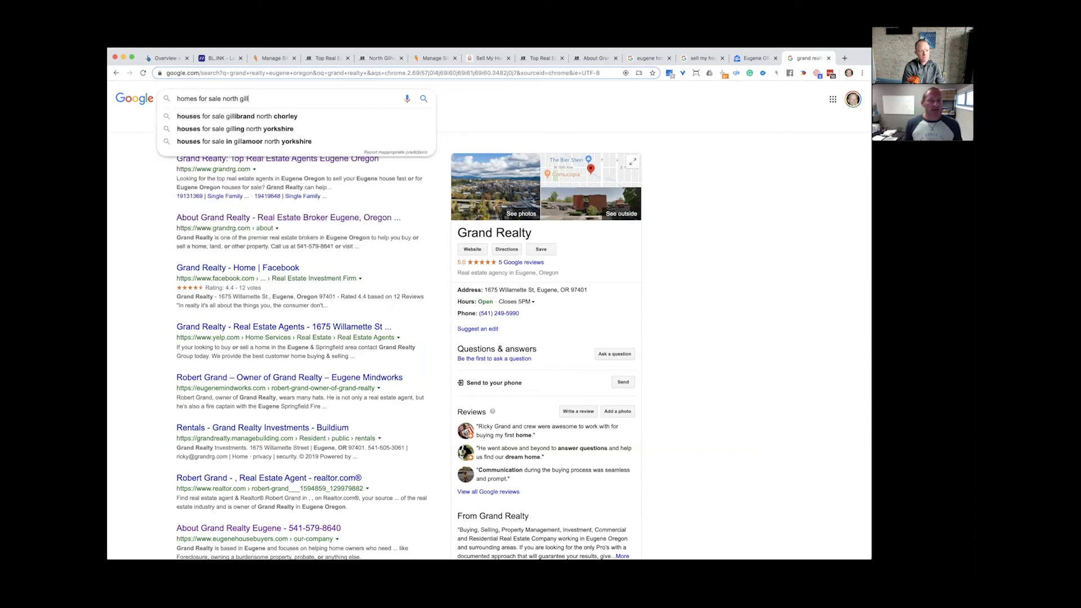
key(BackSpace)
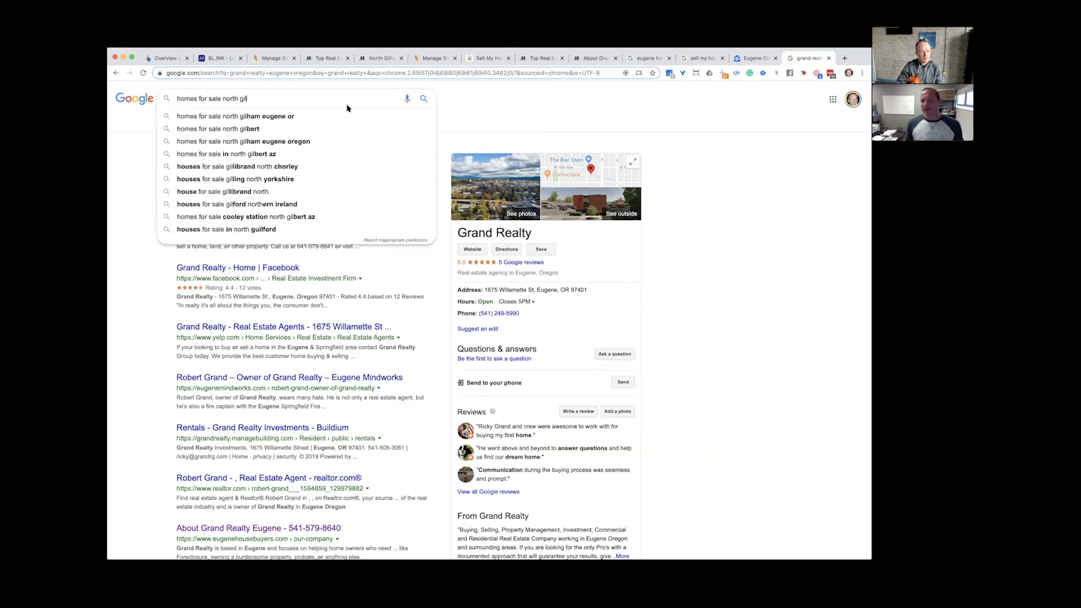
click(316, 116)
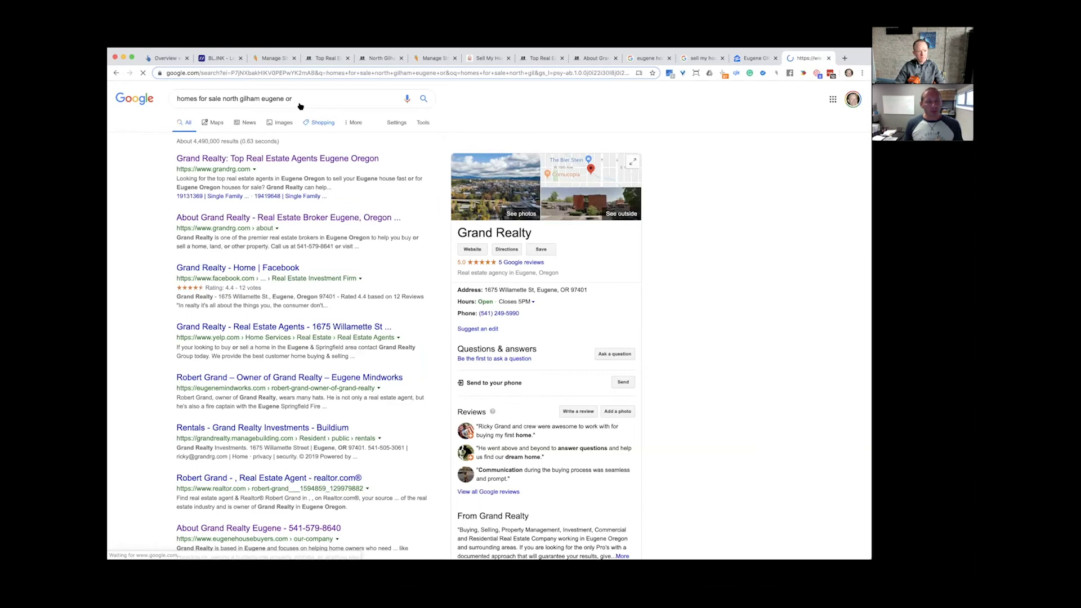
Step: Copy the search phrase "homes for sale north gilham eugene or" and skim the Google results
triple_click(299, 100)
key(super+c)
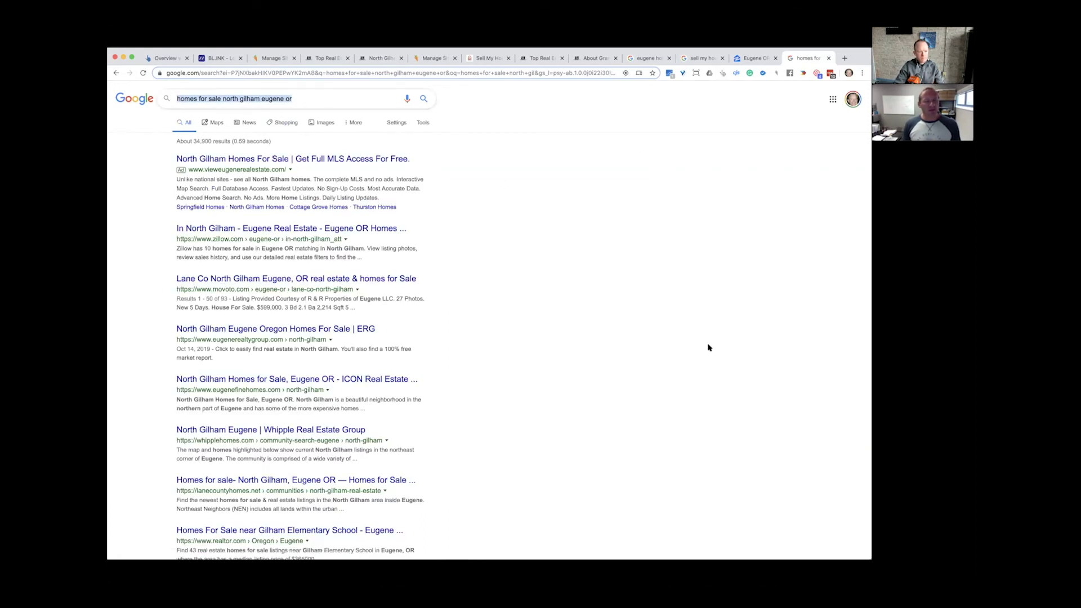
click(619, 312)
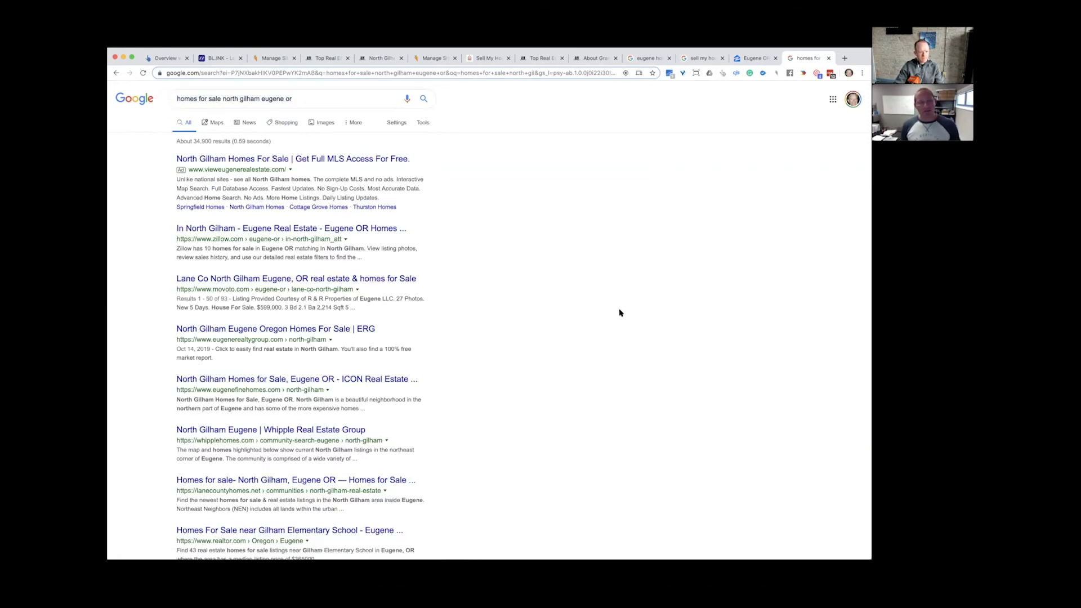
scroll(565, 237, down, 5)
scroll(566, 237, up, 5)
Step: Find the North Gilham entry among the site's locations in the Carrot admin and open it for editing
click(385, 59)
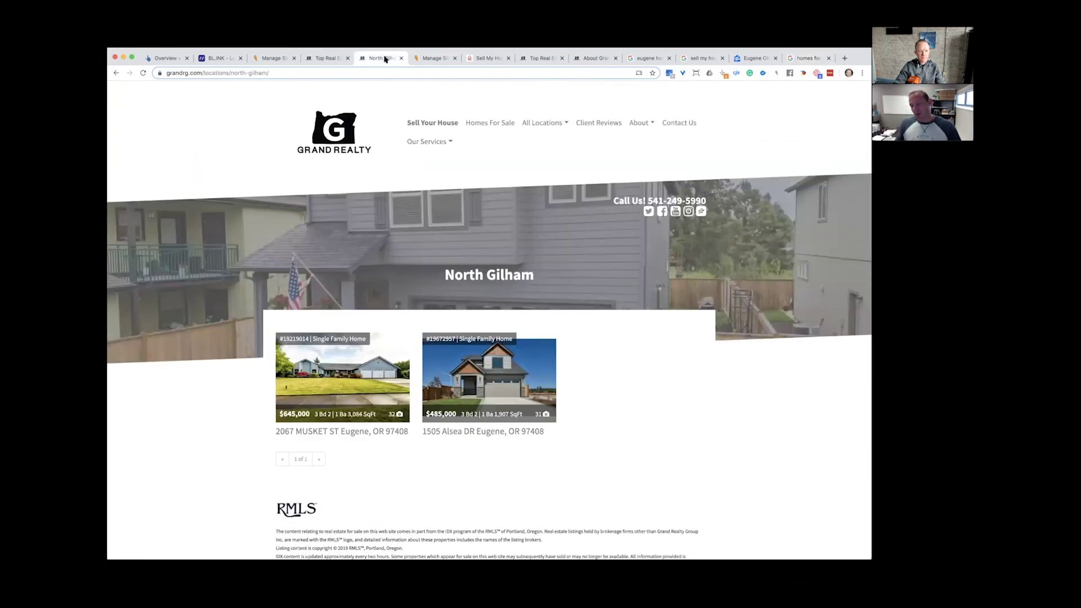
click(264, 58)
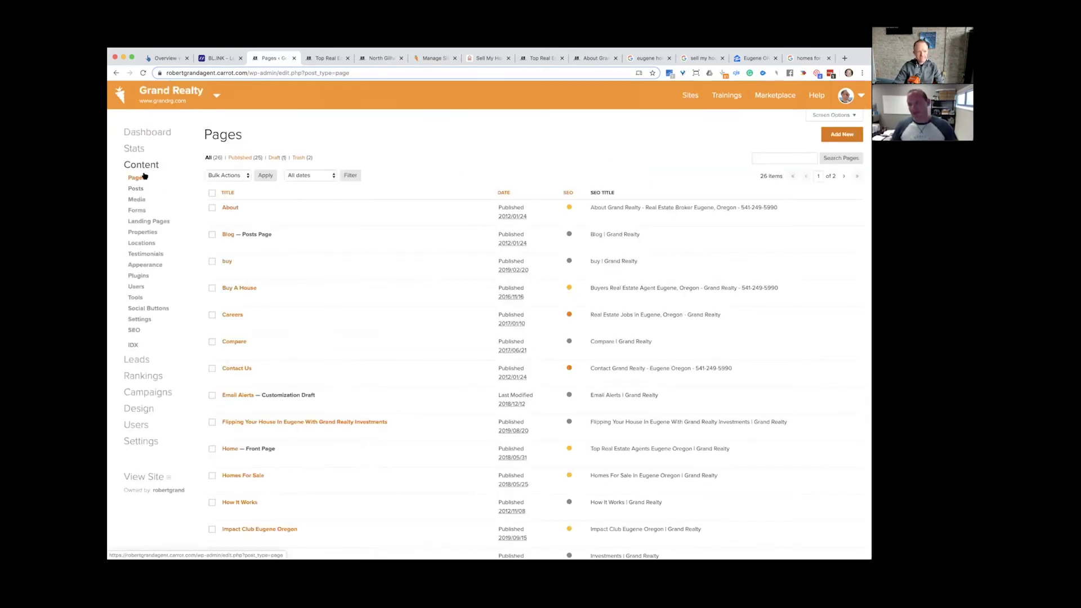
scroll(284, 280, down, 1)
scroll(284, 281, down, 6)
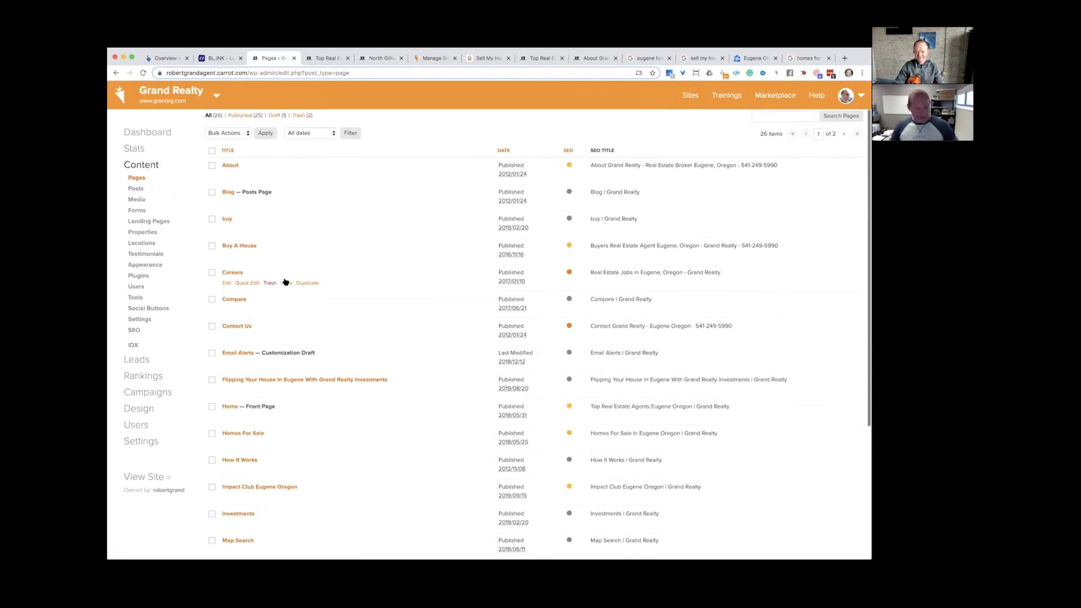
scroll(454, 340, up, 7)
click(843, 176)
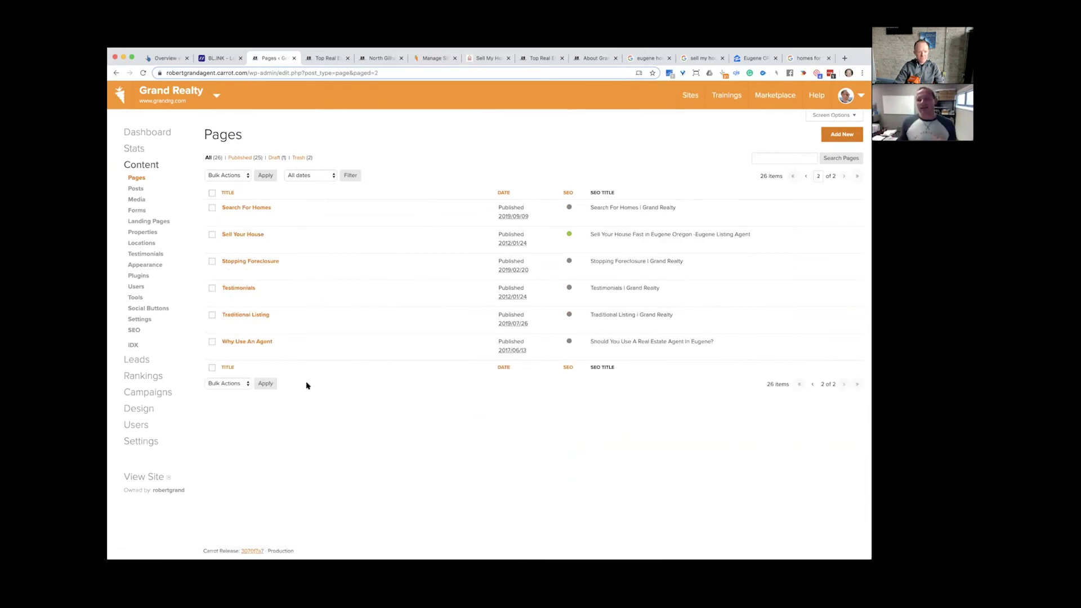
click(152, 243)
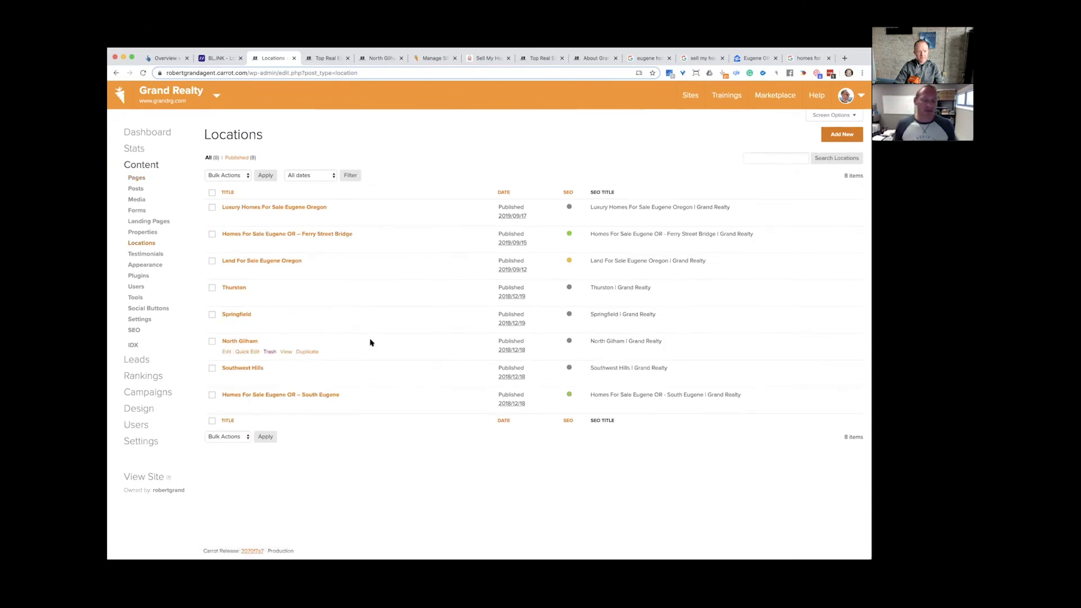
click(225, 352)
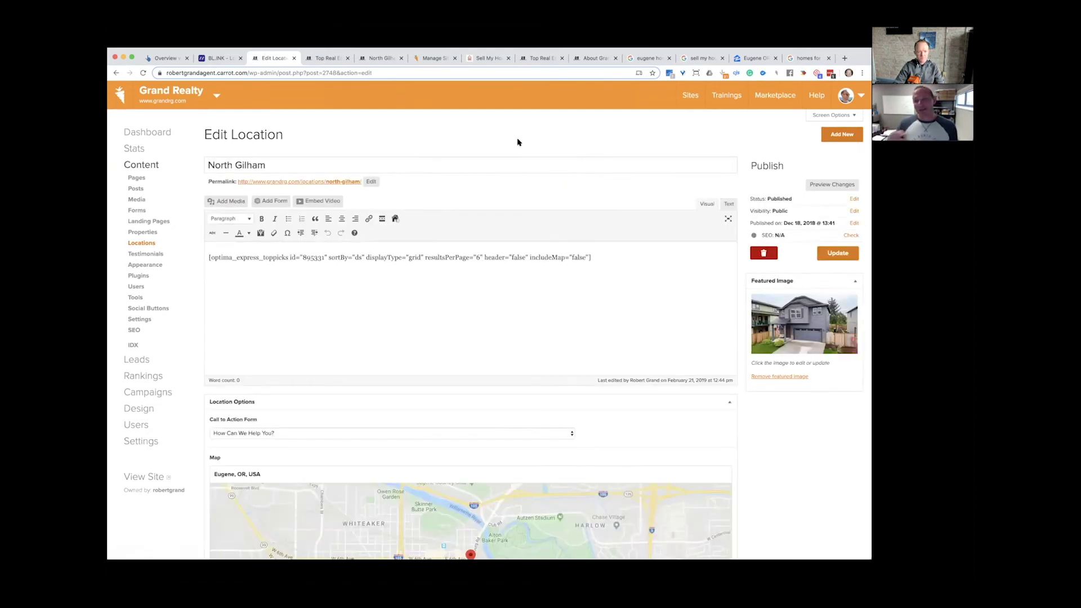
Step: Replace the location title with the copied phrase "homes for sale north gilham eugene or" and capitalize "Homes"
triple_click(322, 163)
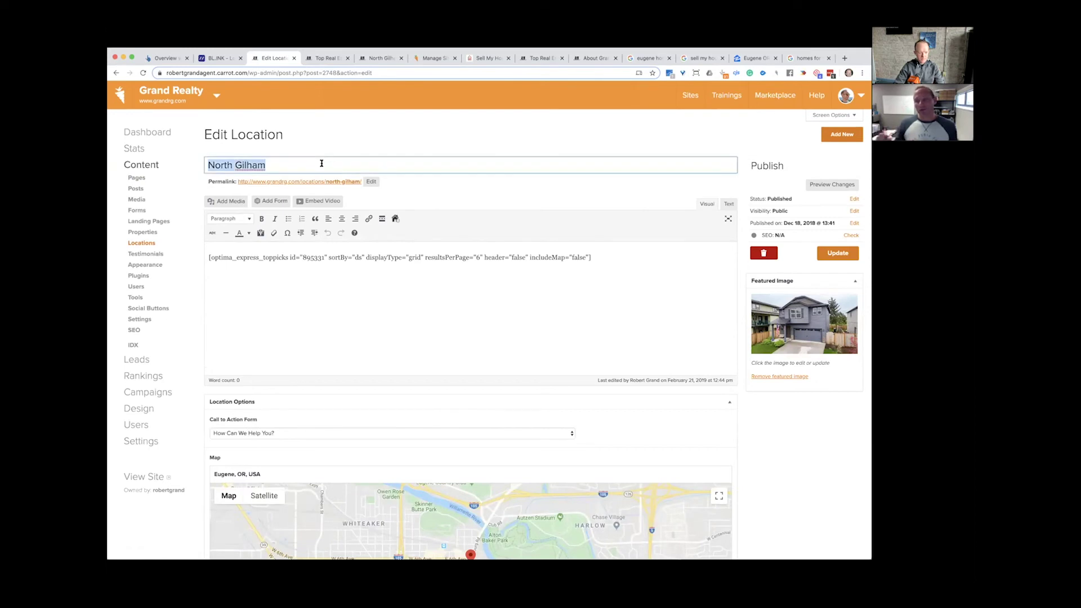
key(super+v)
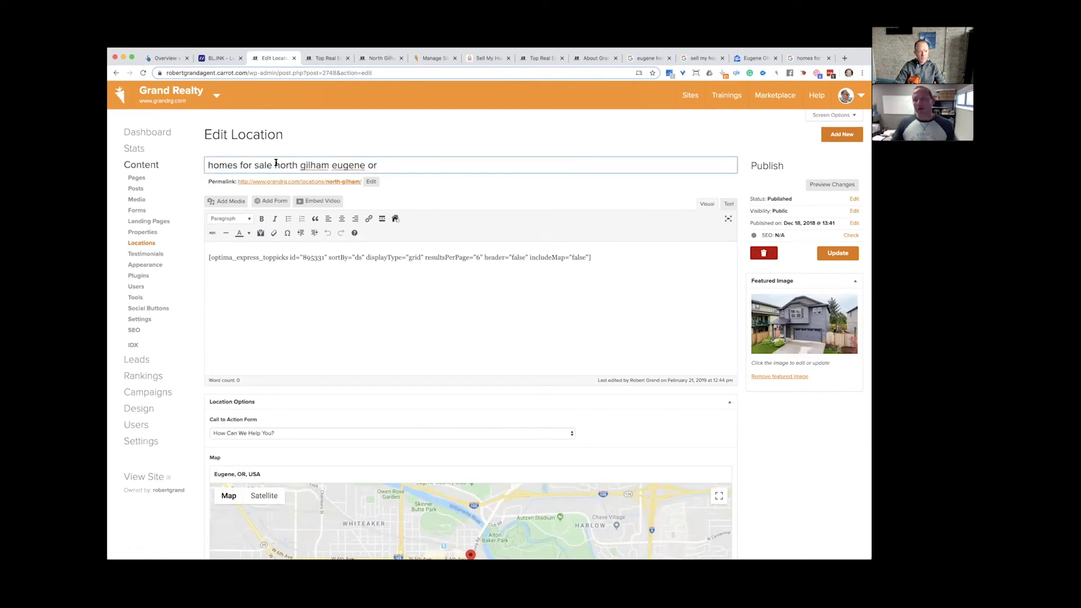
triple_click(213, 166)
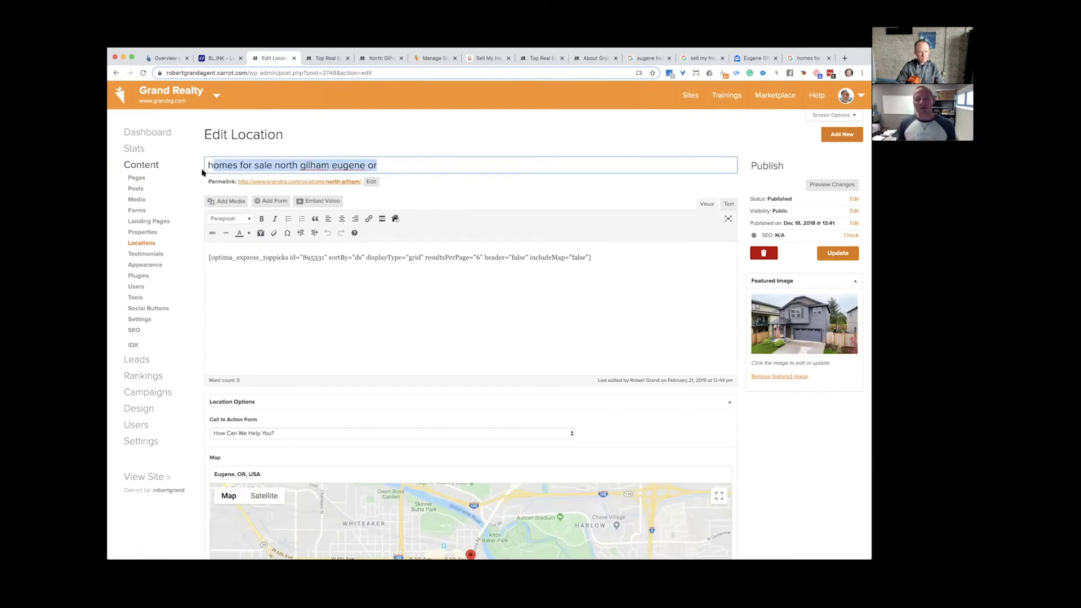
key(Left)
key(shift+Right)
text(H)
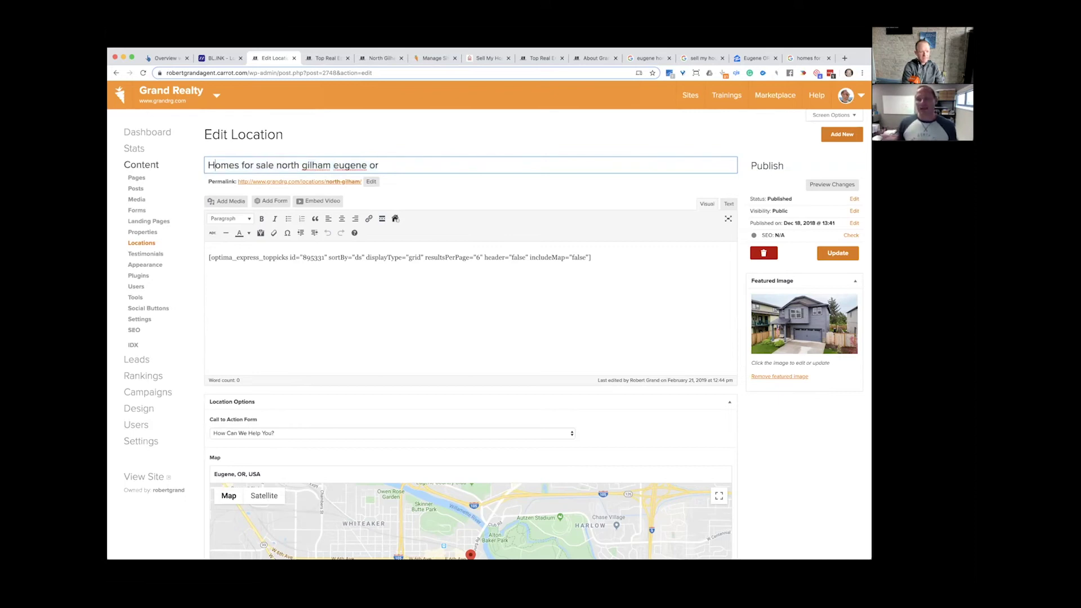
Step: Capitalize "For", "Sale", "North", "Gilham" and "Eugene" in the location title
click(246, 165)
key(BackSpace)
text(F)
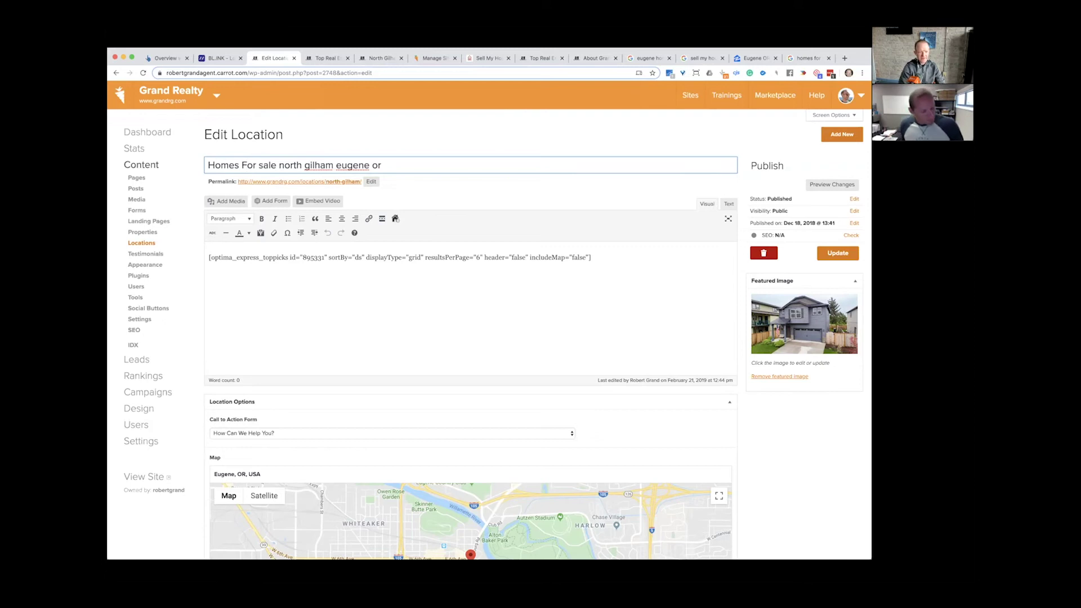
click(258, 165)
key(Delete)
text(S)
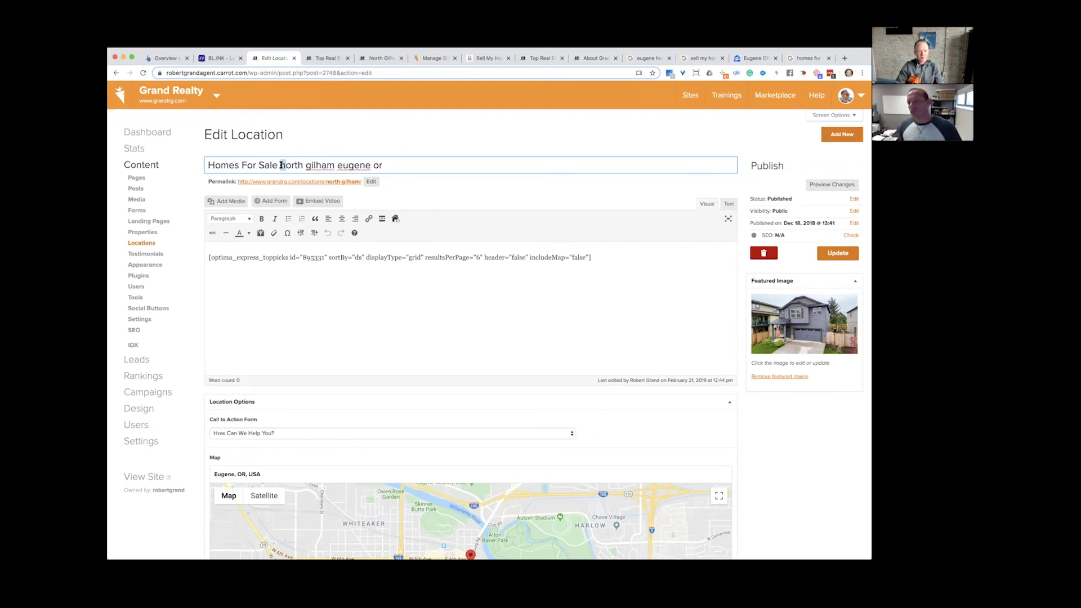
click(281, 165)
key(Delete)
text(N)
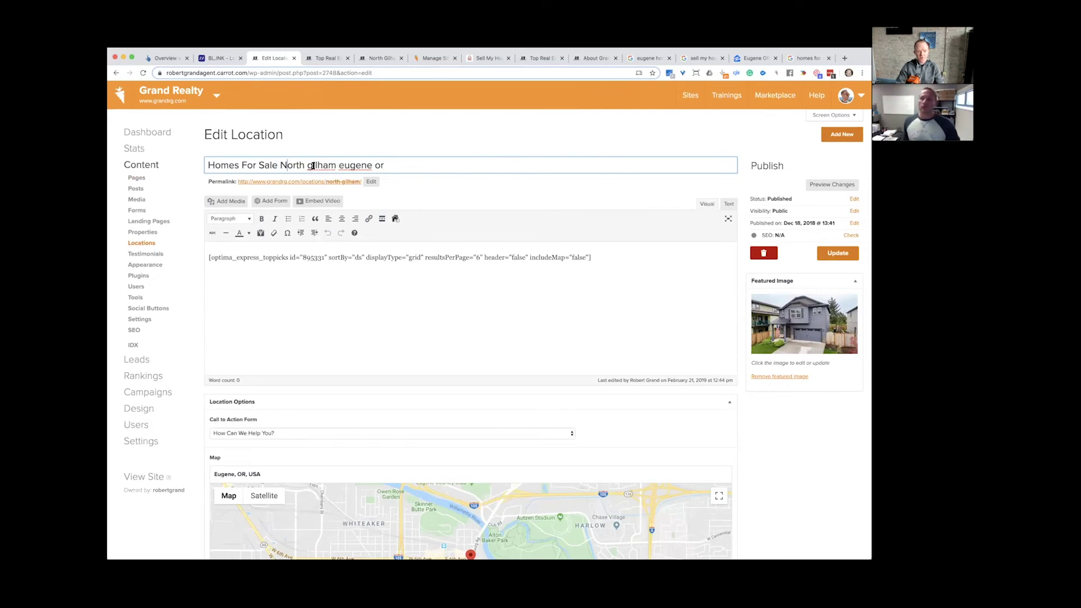
text(G)
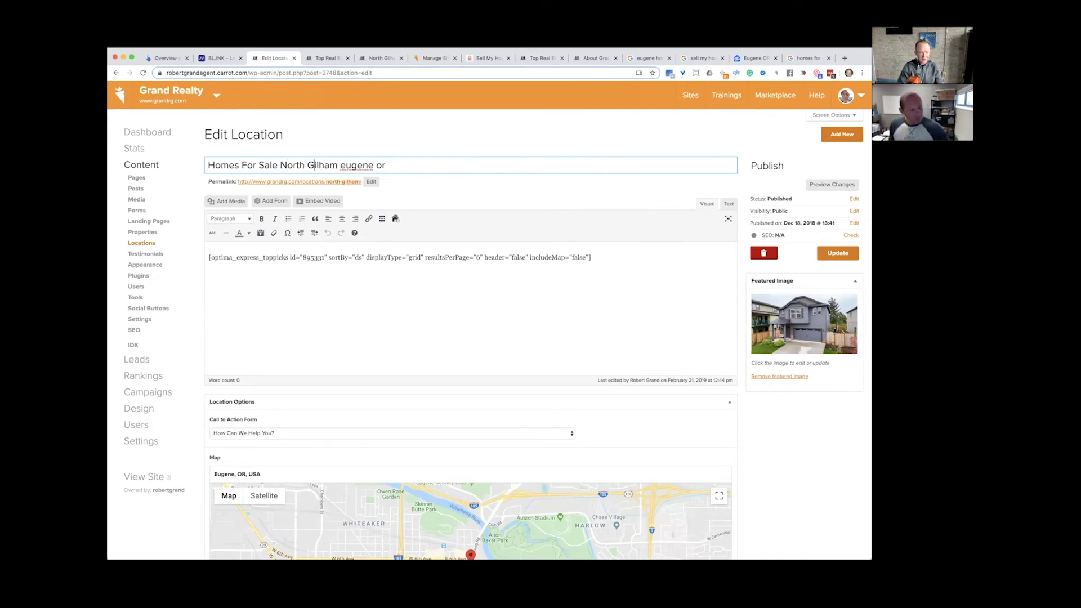
drag(347, 166, 340, 166)
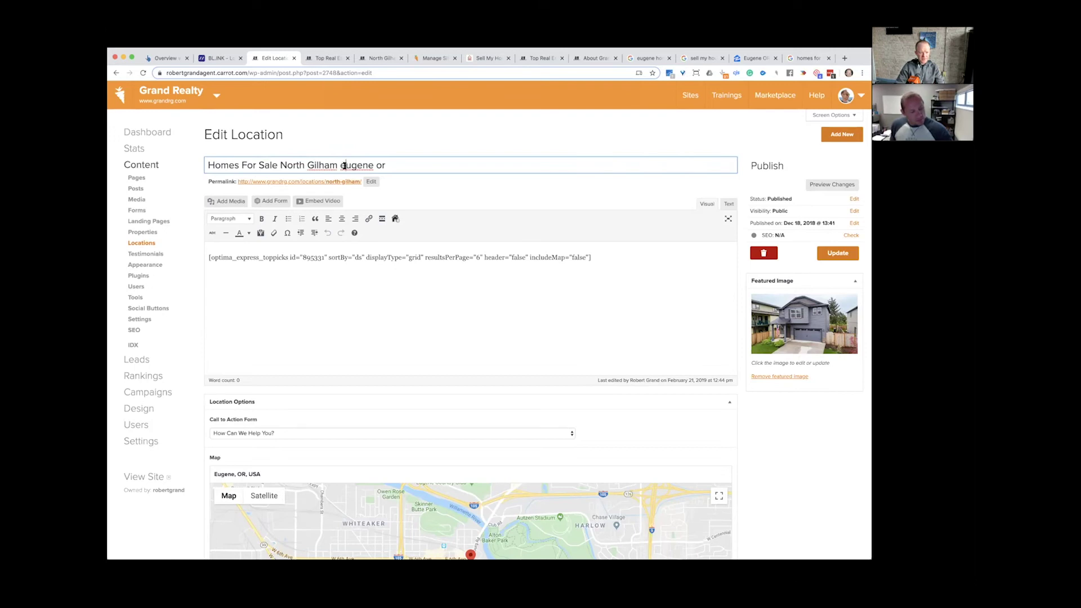
text(E)
Step: Examine the heading of the live North Gilham page
click(377, 58)
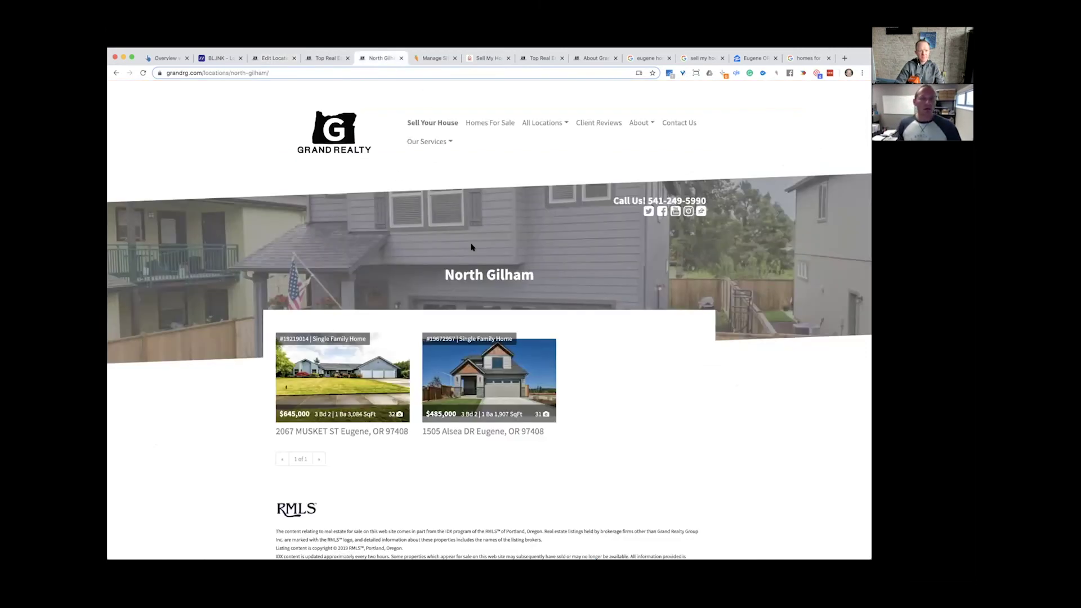
mouse_move(542, 131)
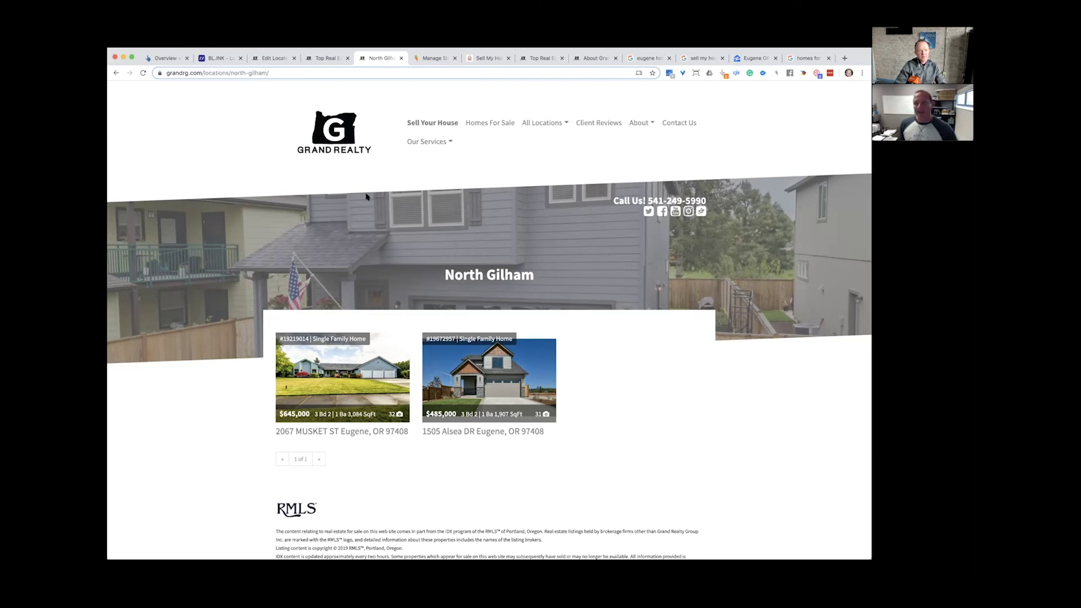
double_click(465, 274)
drag(486, 272, 546, 274)
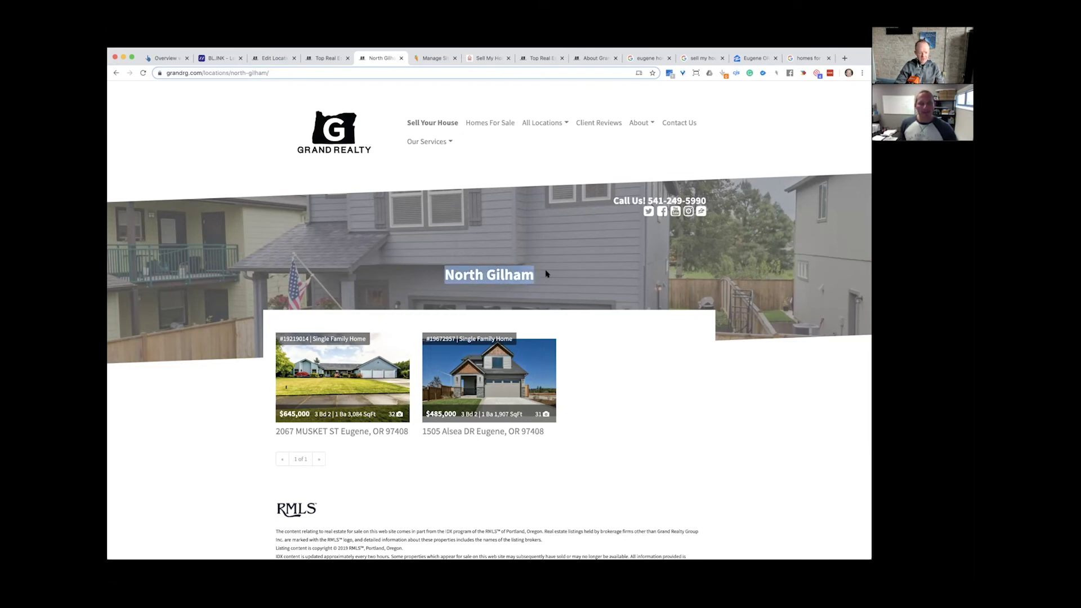
Step: Search Google for the suggested phrase "homes for sale north gilham eugene oregon" and select the query text
click(803, 58)
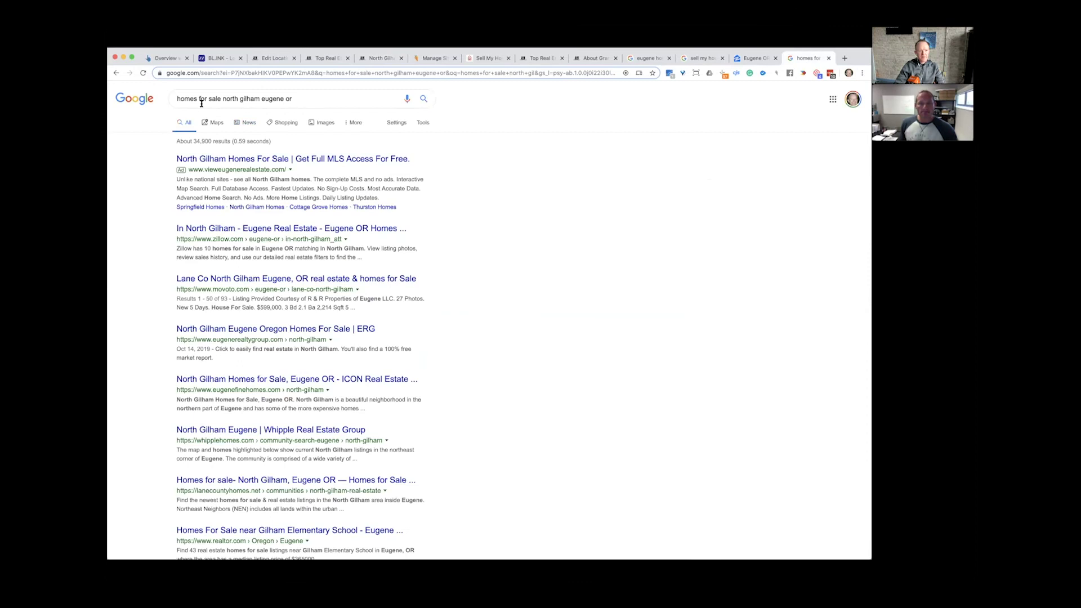
click(246, 100)
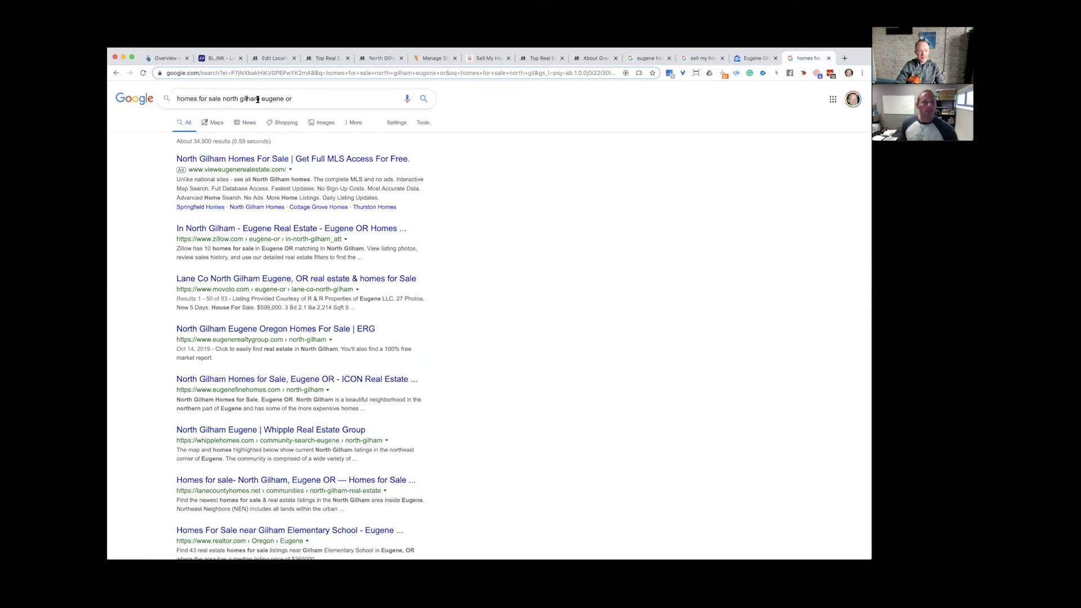
drag(231, 98, 349, 99)
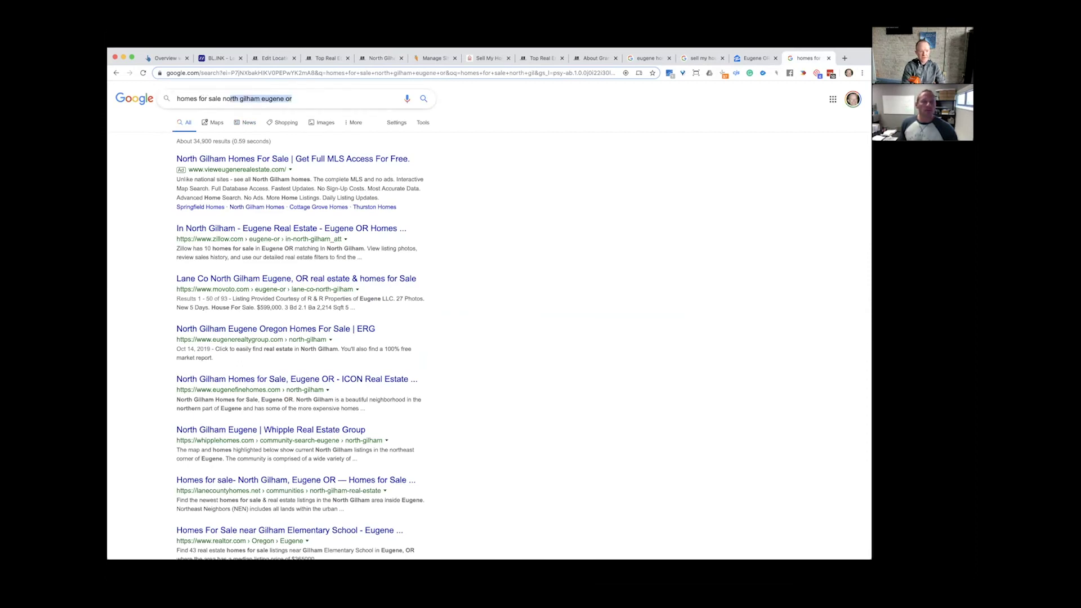
key(BackSpace)
text(th gil)
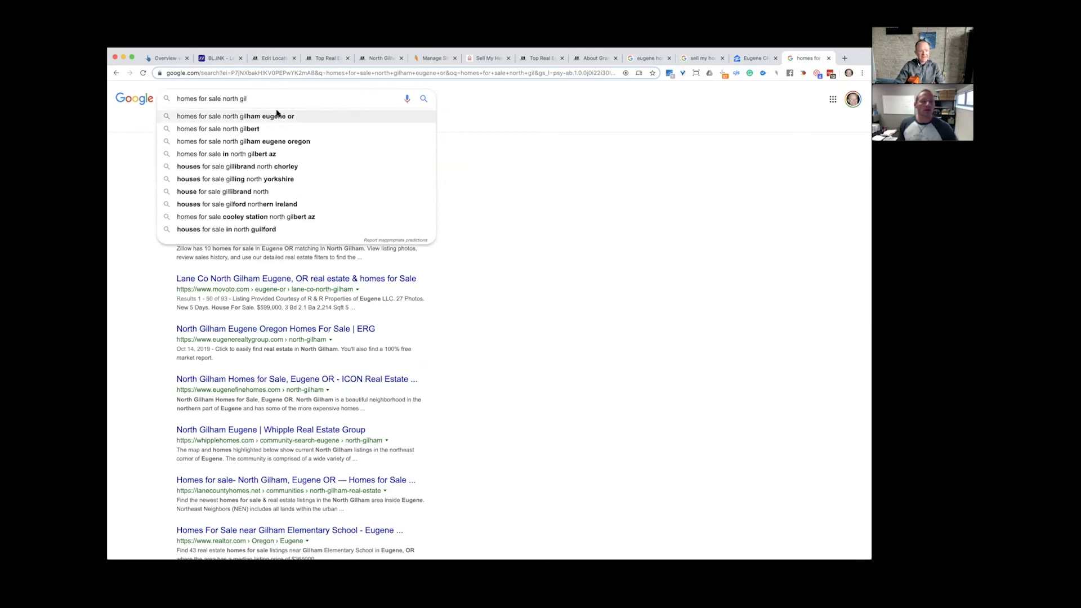
click(275, 143)
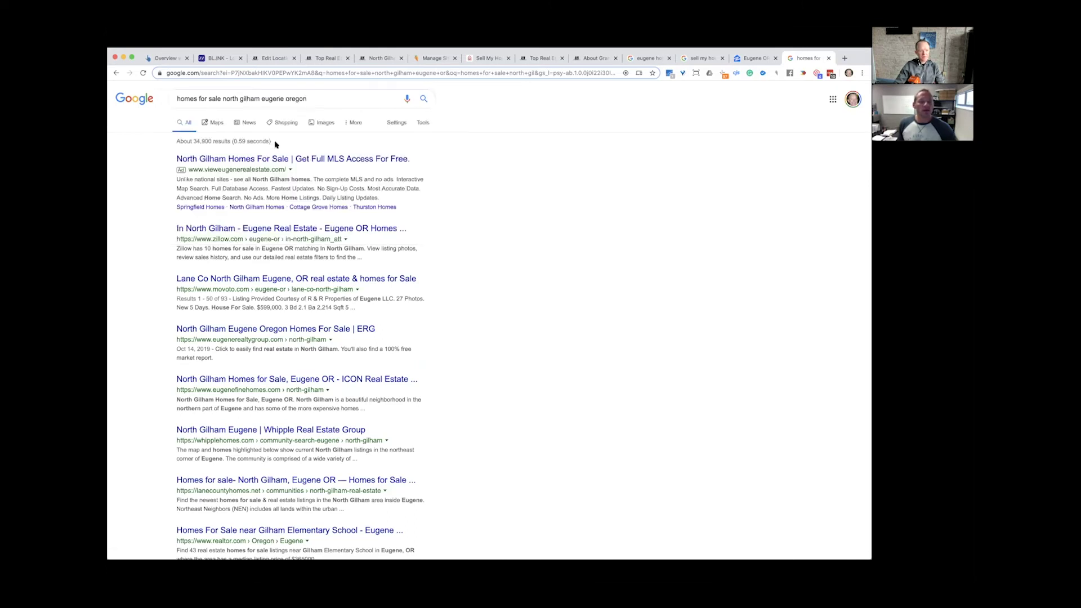
triple_click(257, 100)
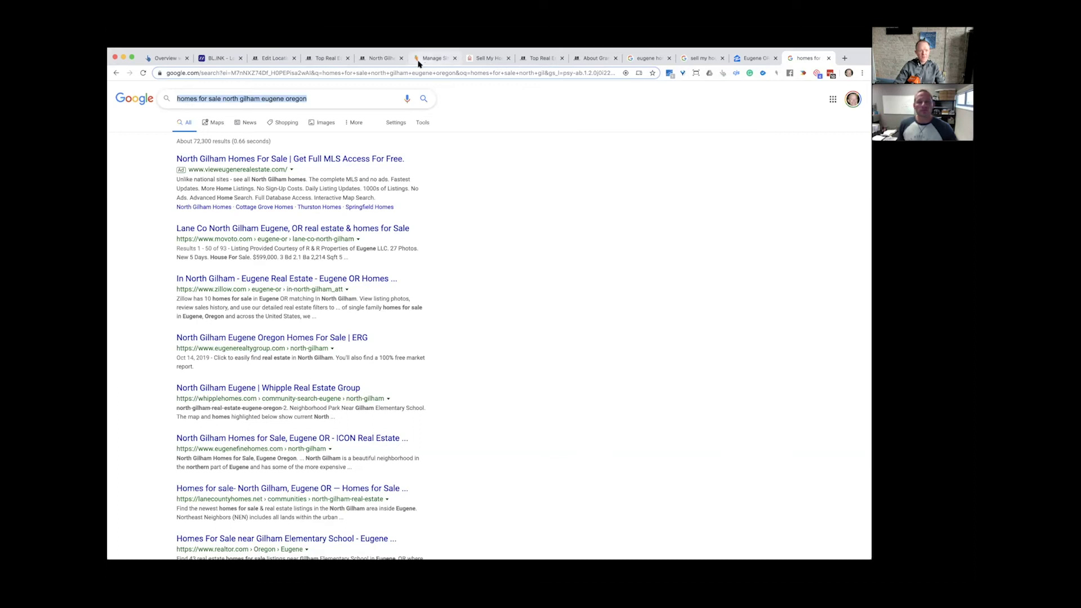
Step: Return to the location editor and replace the trailing "or" in the title with "Oregon"
click(275, 59)
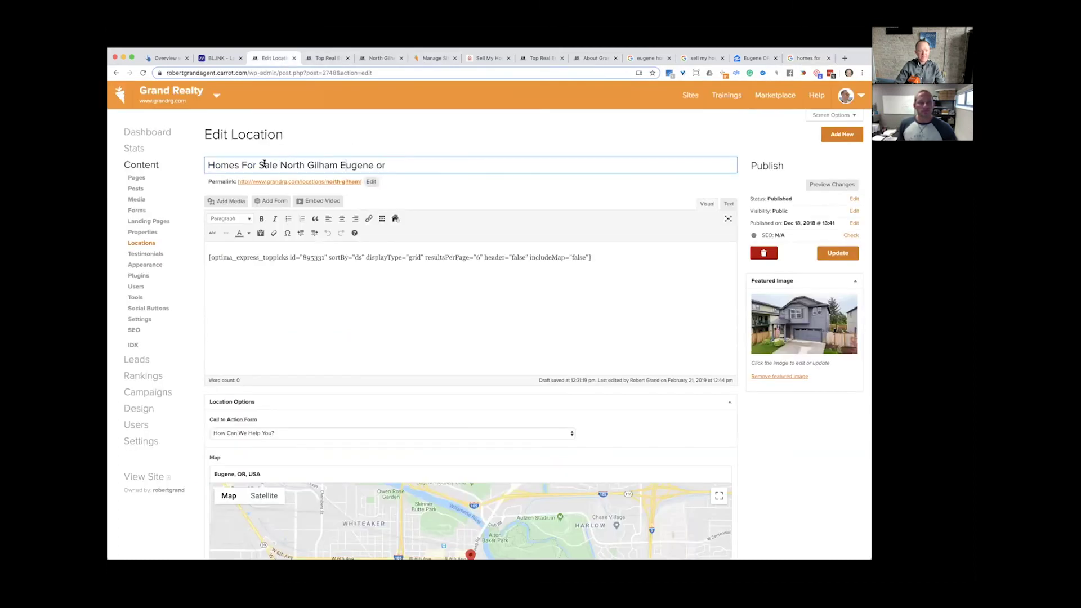
drag(219, 167, 532, 164)
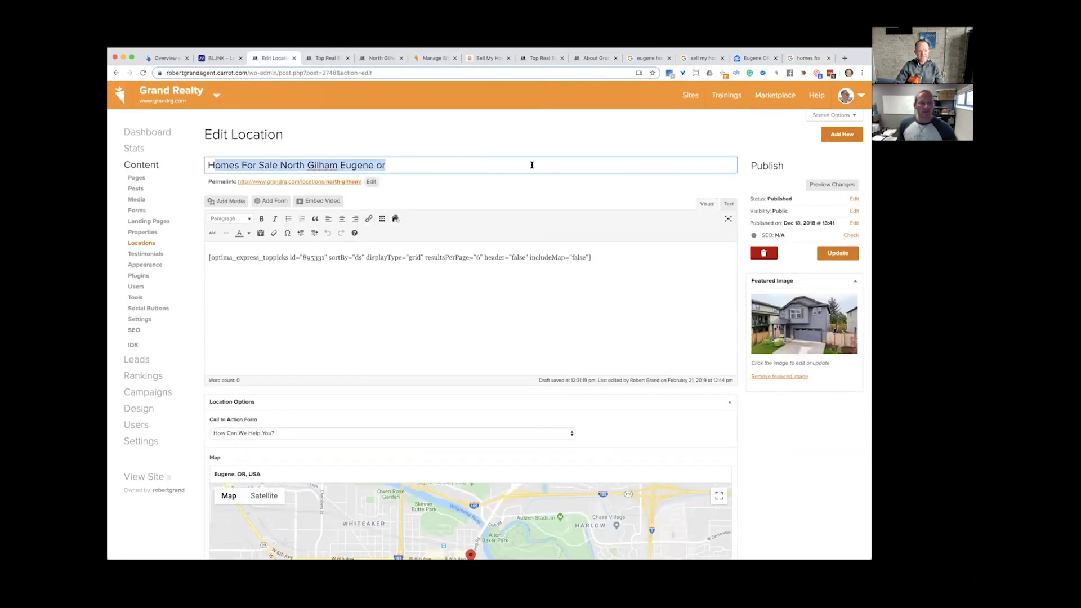
click(532, 165)
key(BackSpace)
key(BackSpace)
key(BackSpace)
text(Oregon)
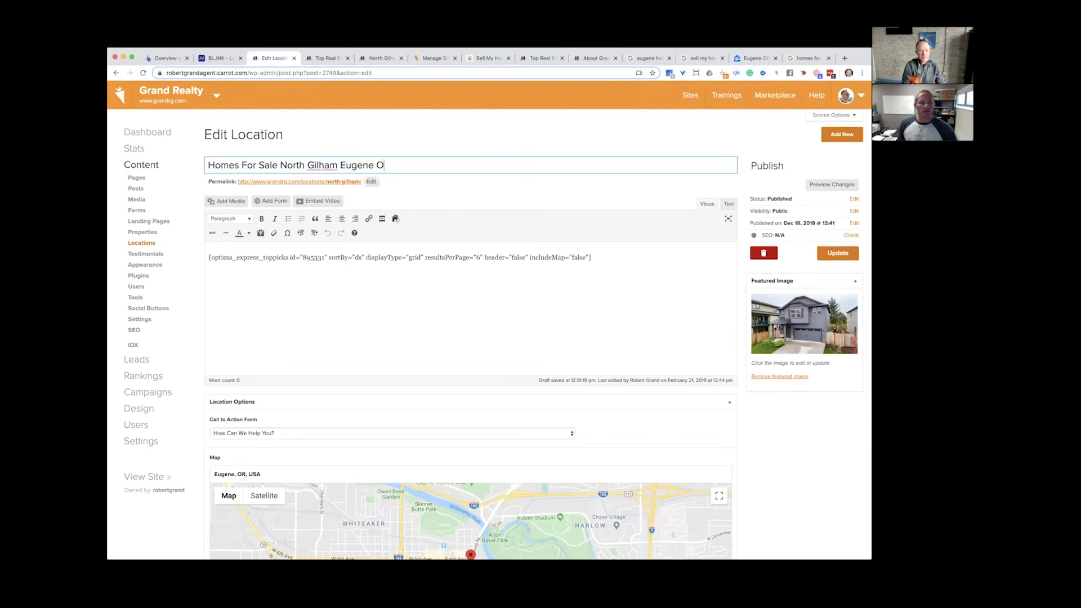
Step: Replace the location's permalink slug with the full title "Homes For Sale North Gilham Eugene Oregon"
click(371, 181)
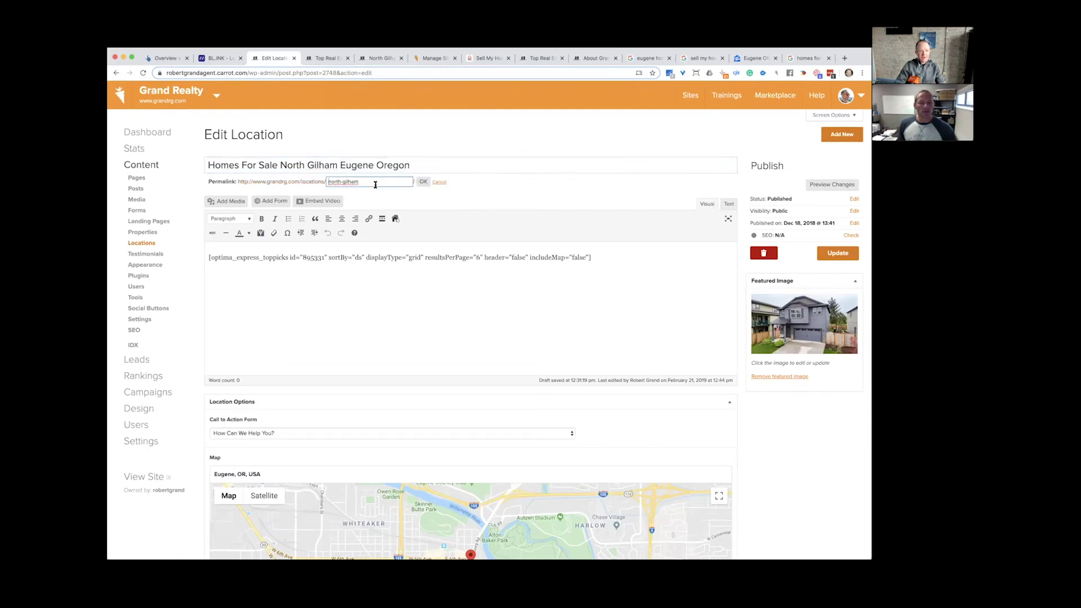
triple_click(262, 164)
key(ctrl+c)
click(338, 181)
key(ctrl+a)
key(ctrl+v)
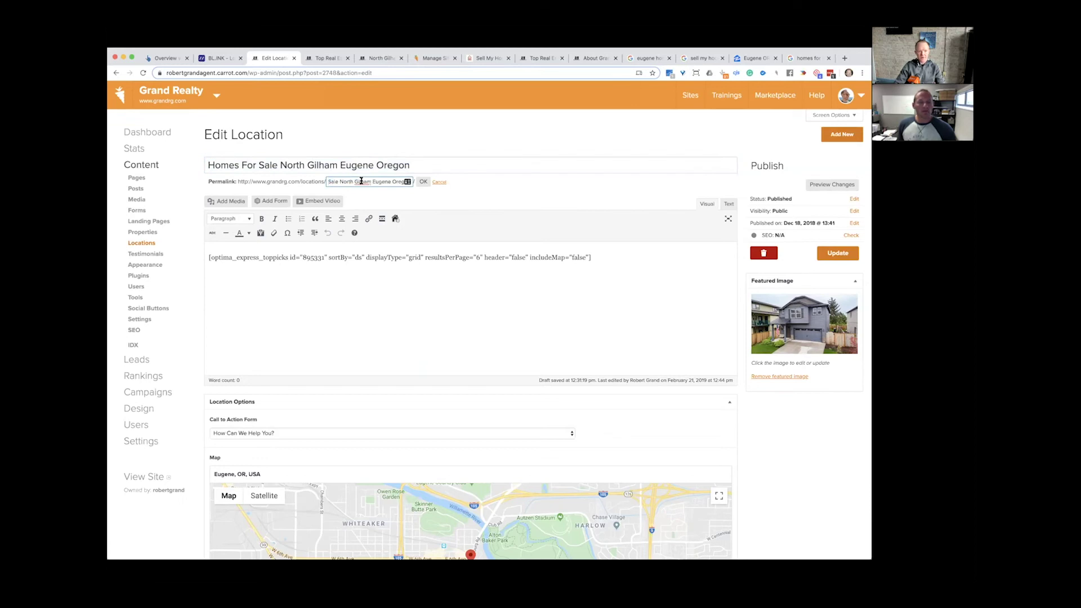
click(423, 181)
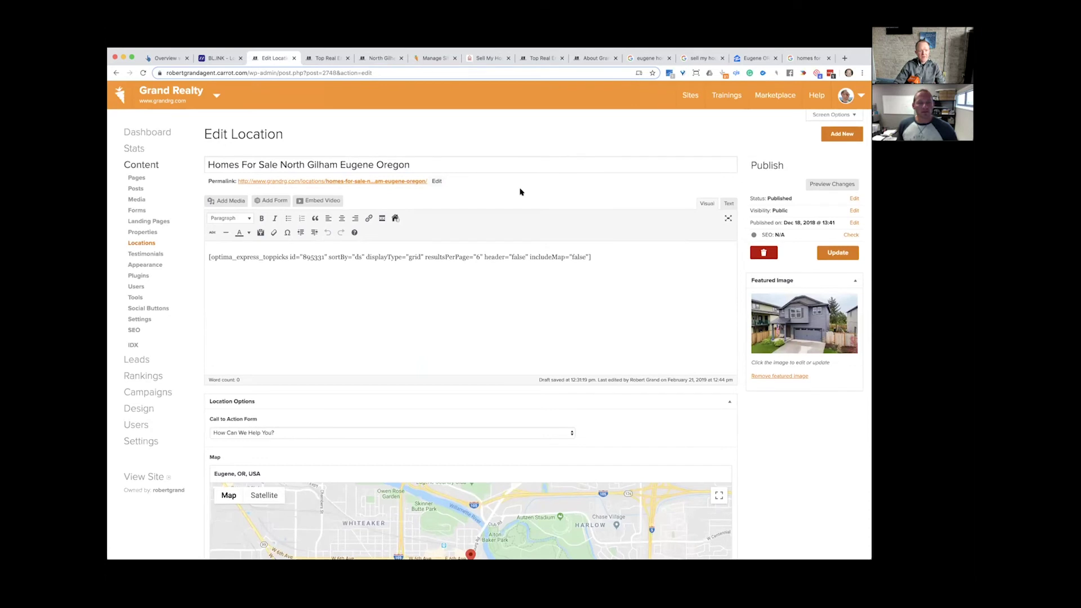
Step: Insert a blank line above the listings shortcode in the content and update the published location
scroll(366, 225, down, 1)
click(208, 231)
key(Return)
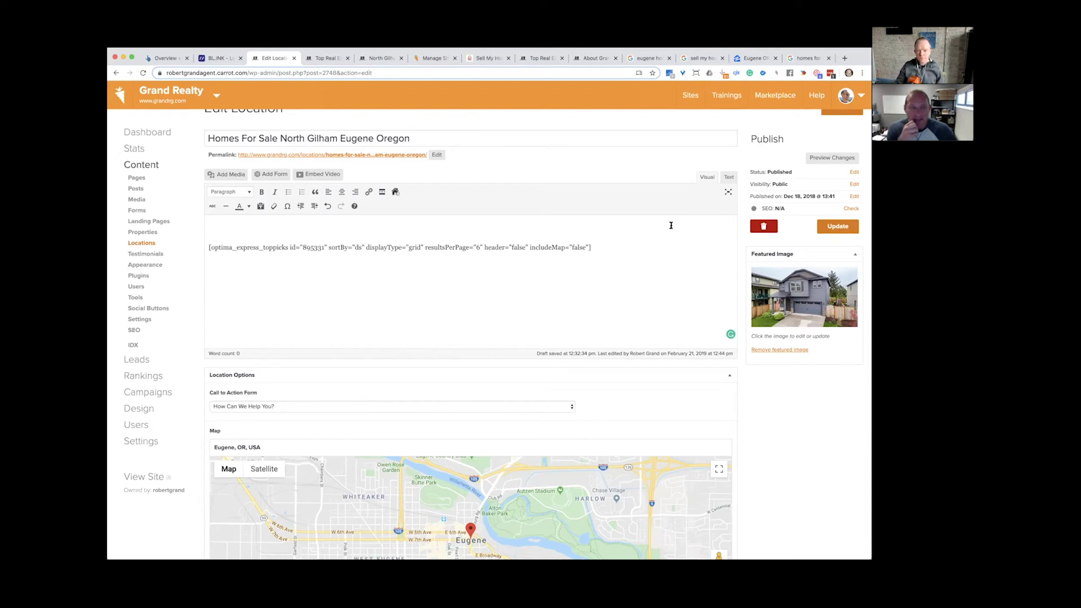
click(836, 226)
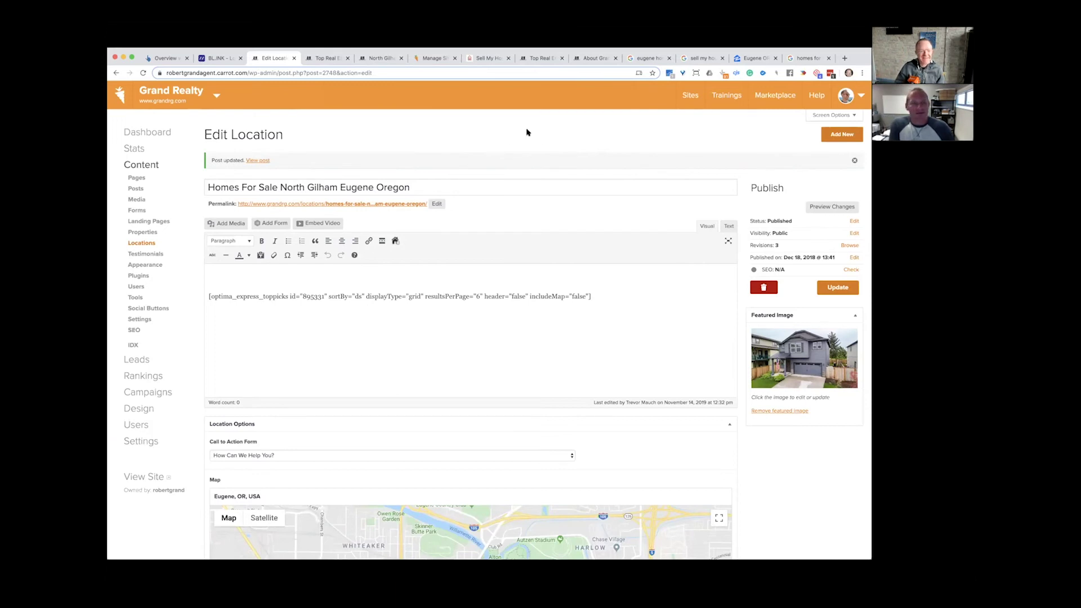
Step: Load the live location page at grandrg.com/locations/homes-for-sale-north-gilham-eugene-oregon/ and check its heading
click(382, 59)
click(346, 72)
key(Return)
click(423, 141)
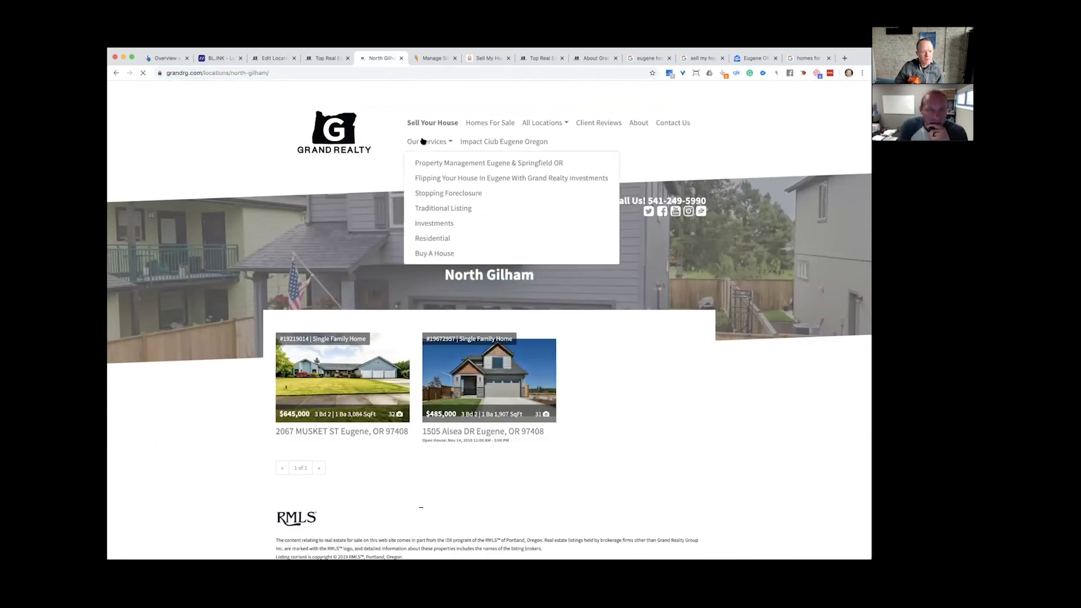
click(281, 72)
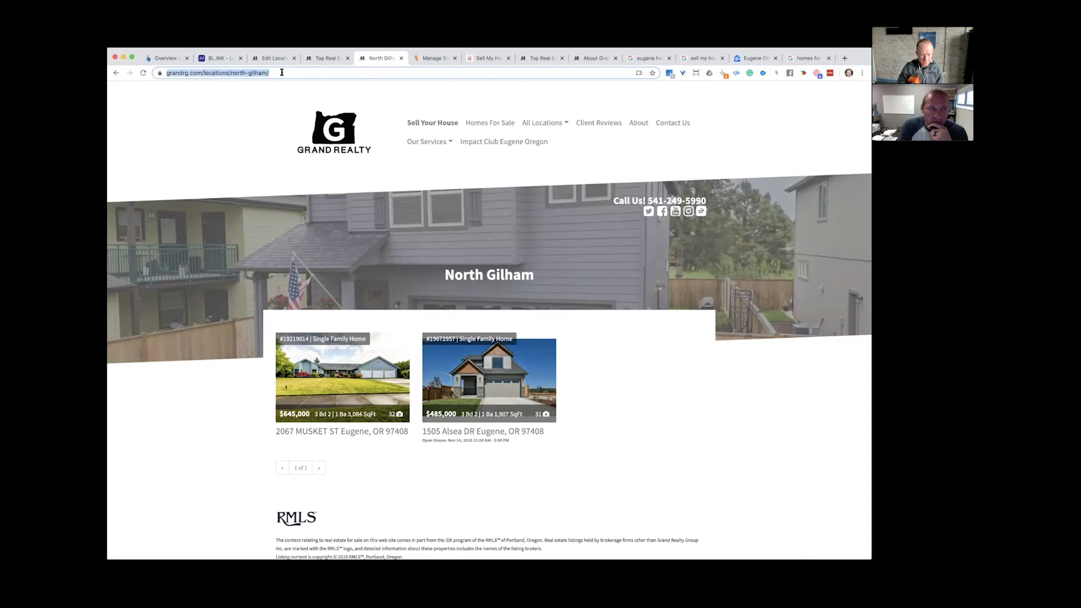
key(super+v)
key(Return)
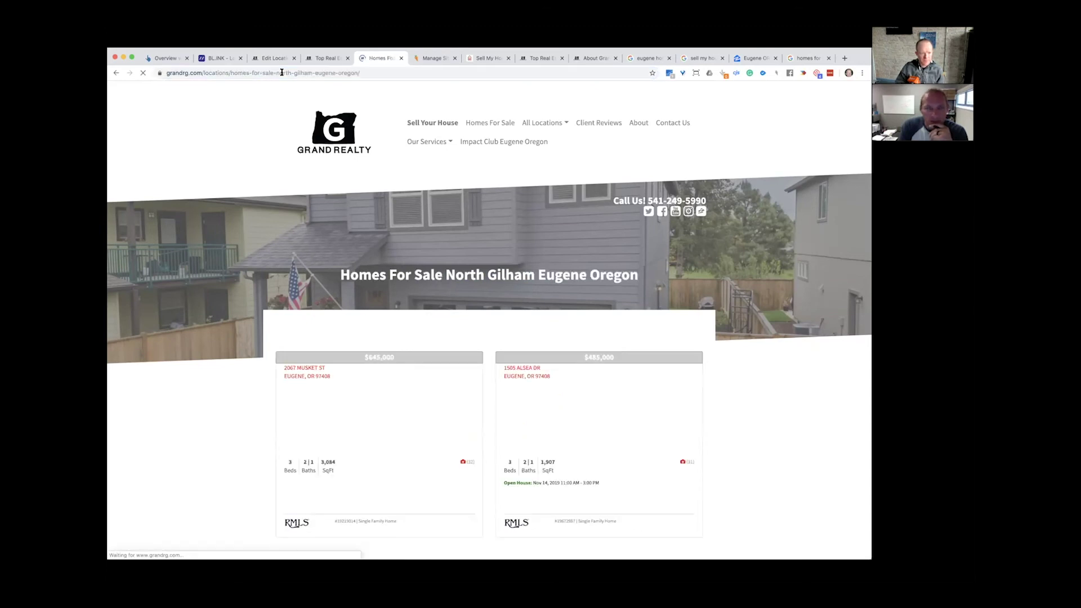
drag(372, 275, 598, 277)
click(622, 275)
click(597, 277)
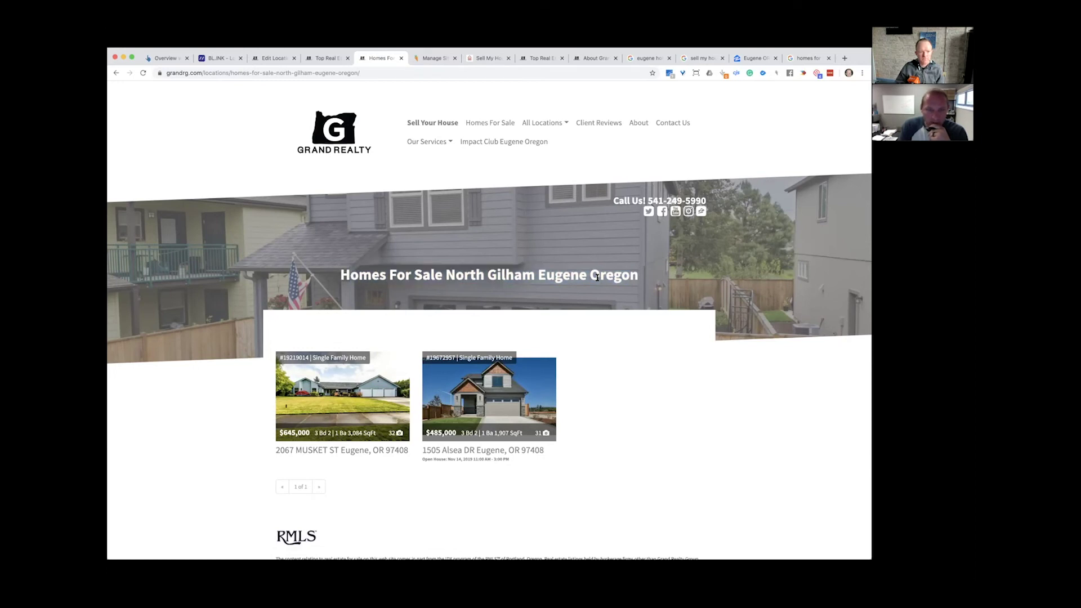
click(166, 60)
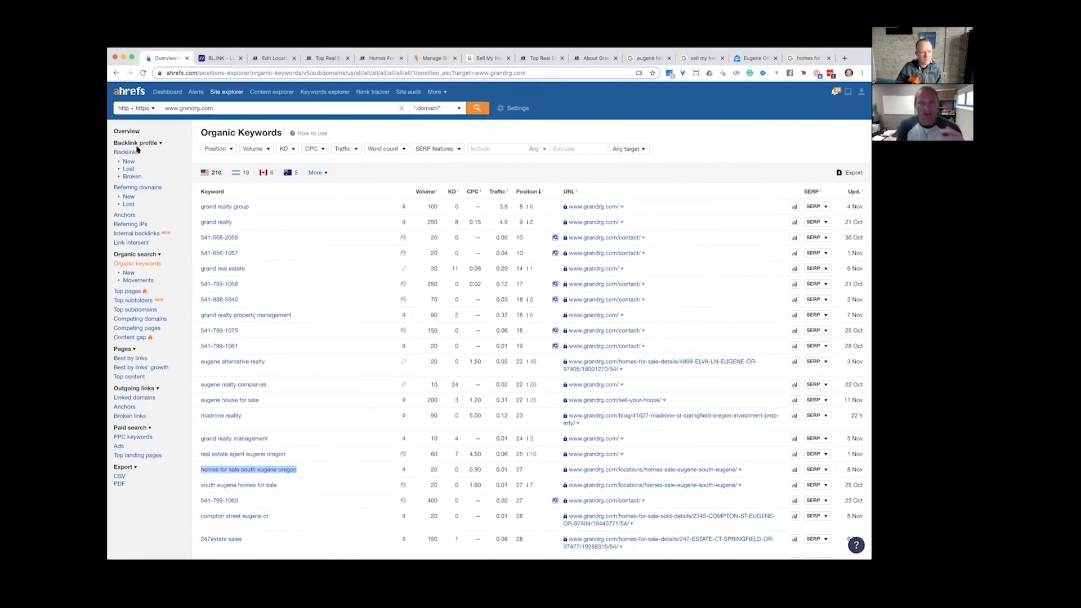
click(127, 131)
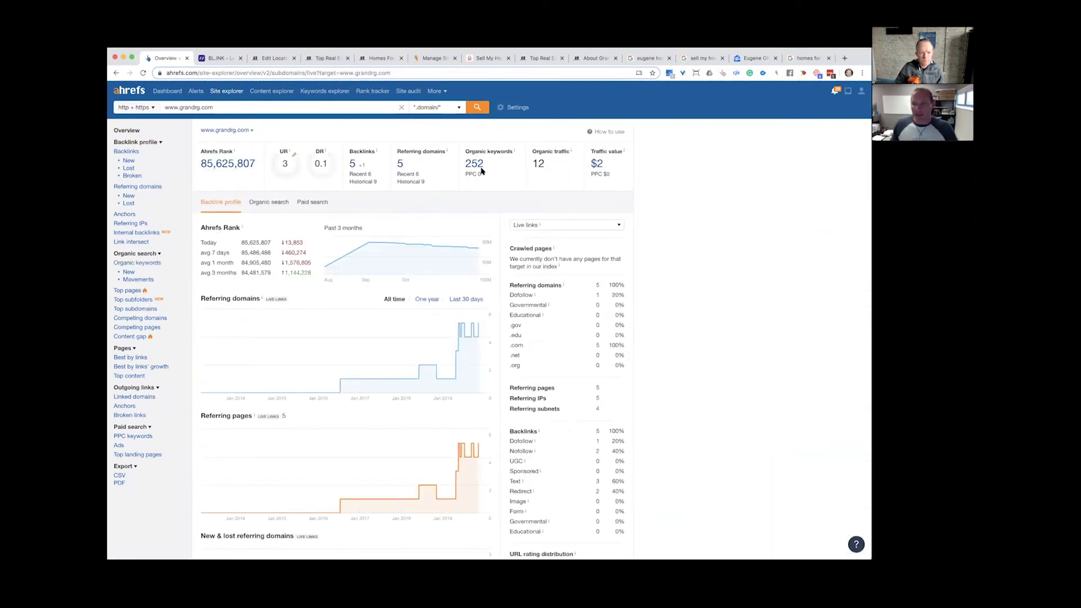
click(353, 165)
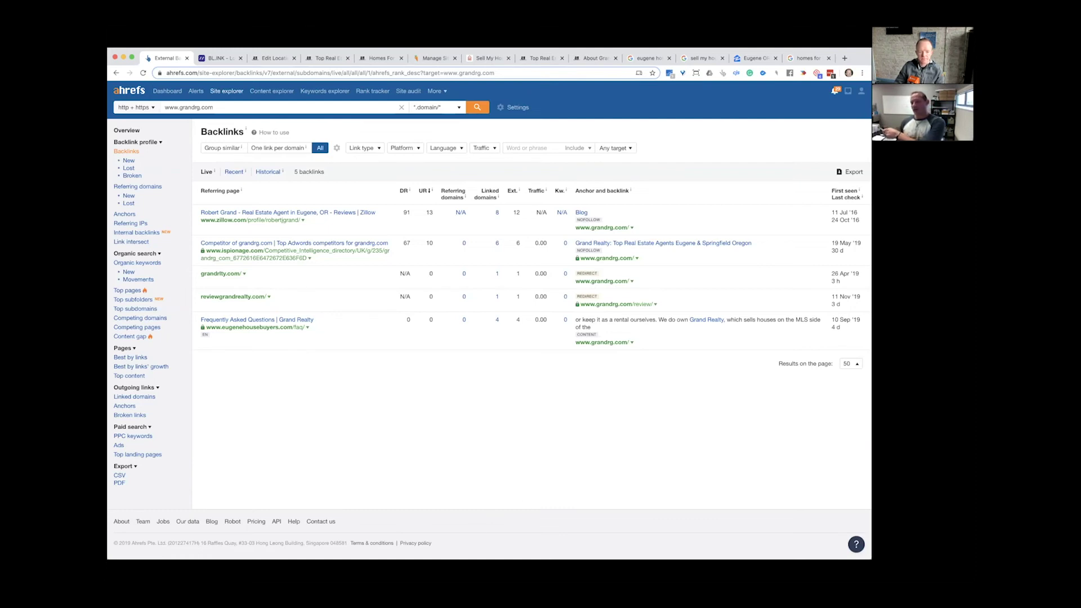
click(428, 440)
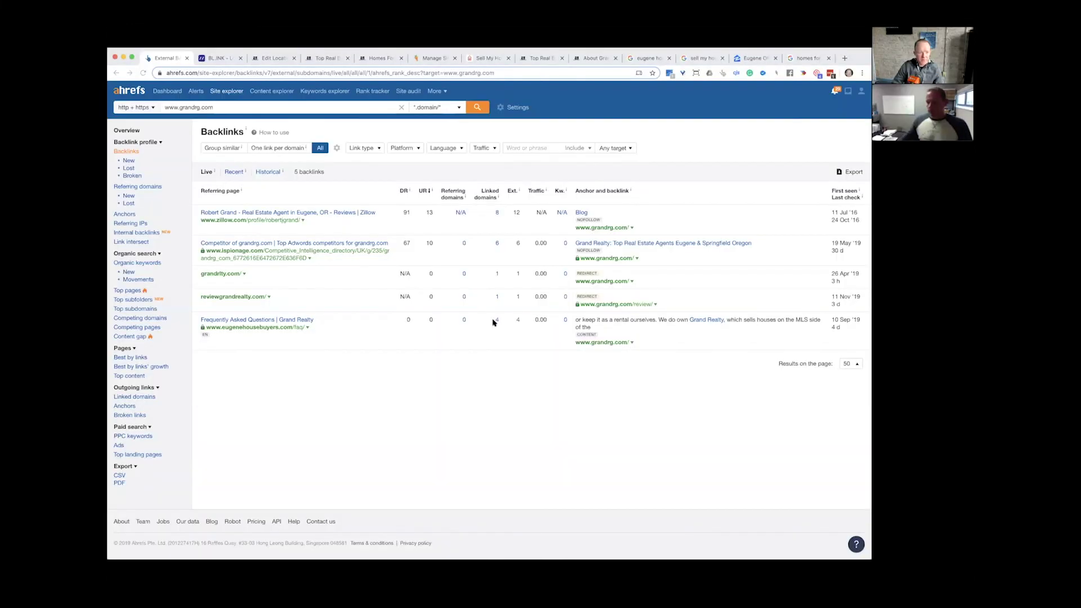
Step: Search Google in a new browser tab for the suggested phrase "running y townhomes for rent"
click(844, 58)
text(ru)
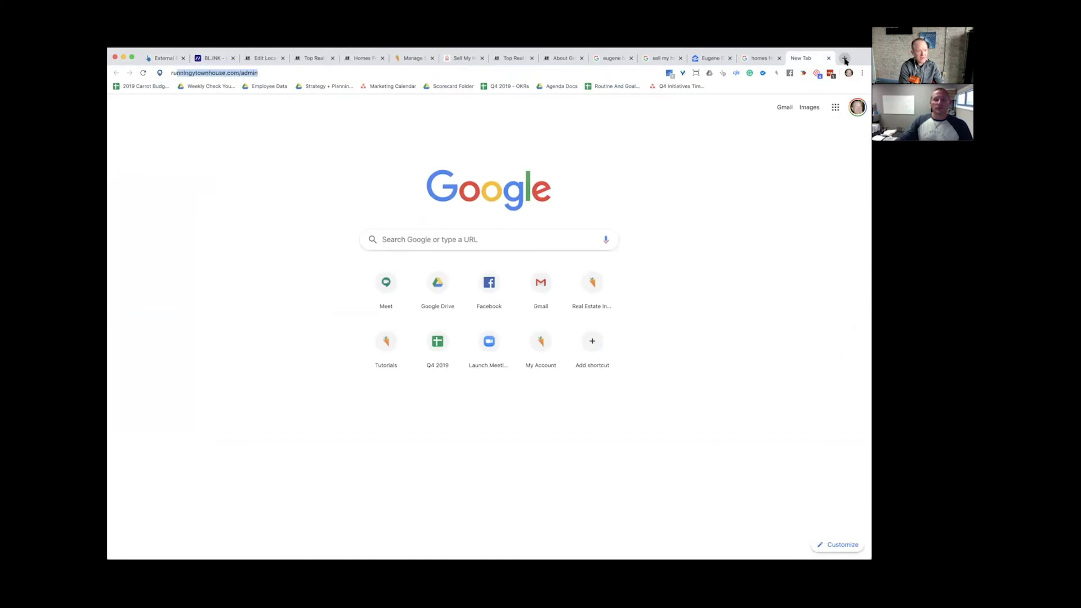
text(nning y town)
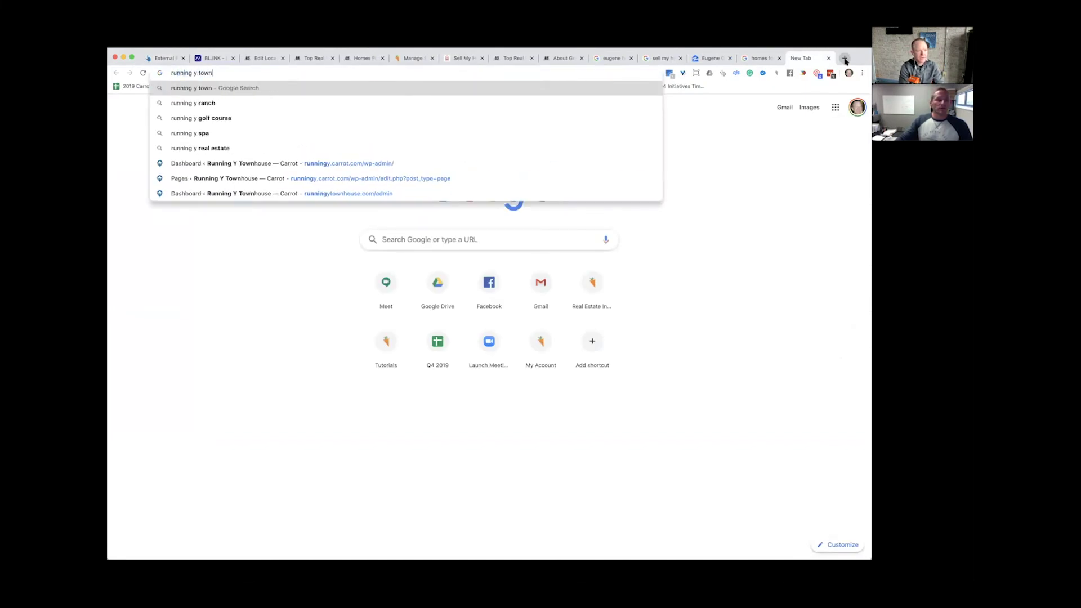
text(house for rent)
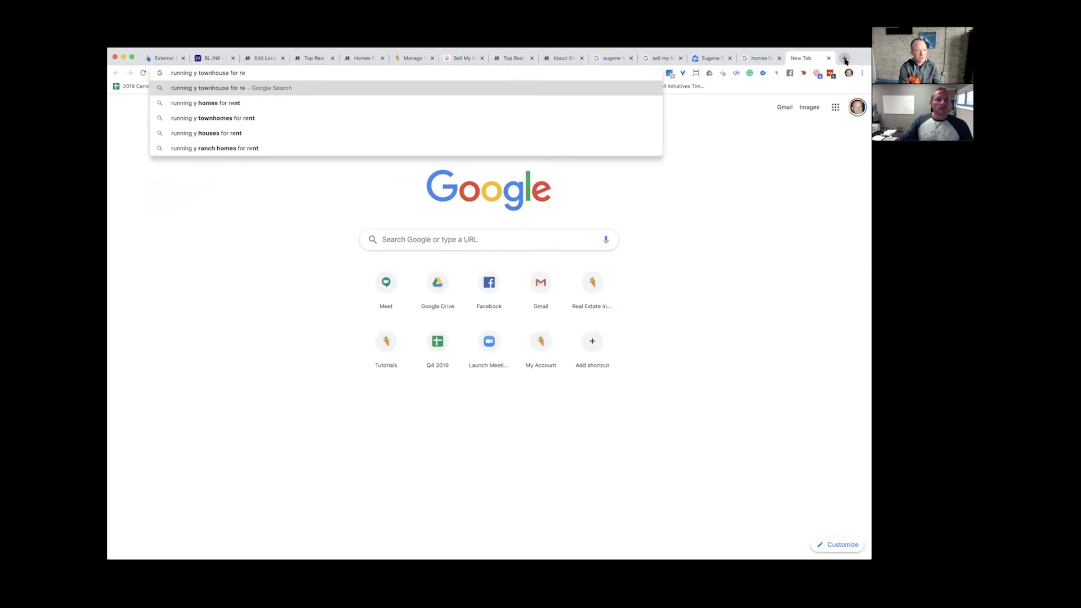
click(285, 119)
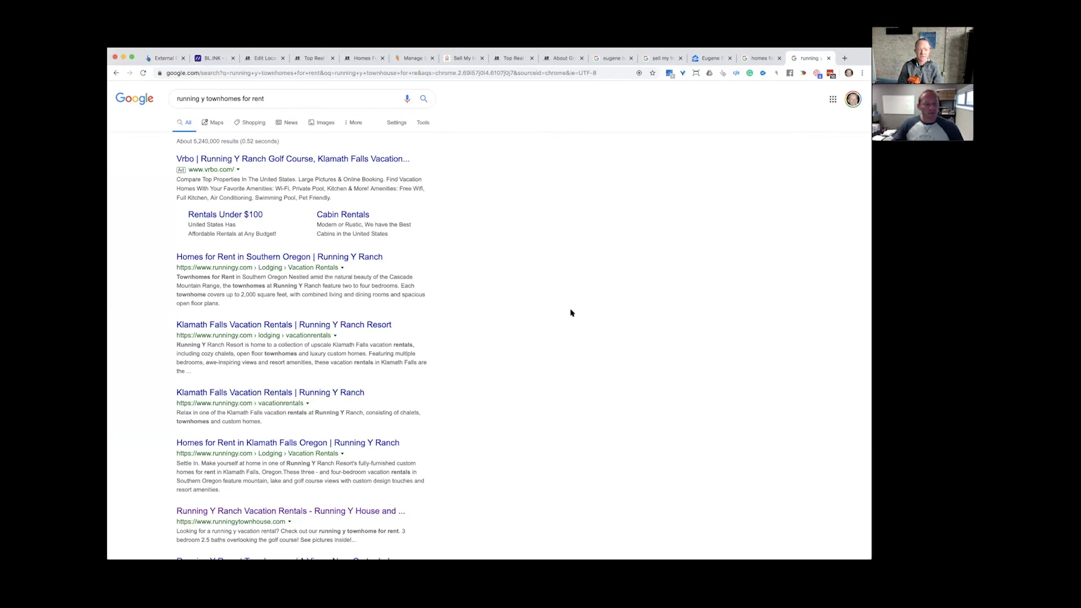
Step: Examine the query wording and the ranking of the Running Y rental results
triple_click(199, 99)
drag(263, 99, 219, 99)
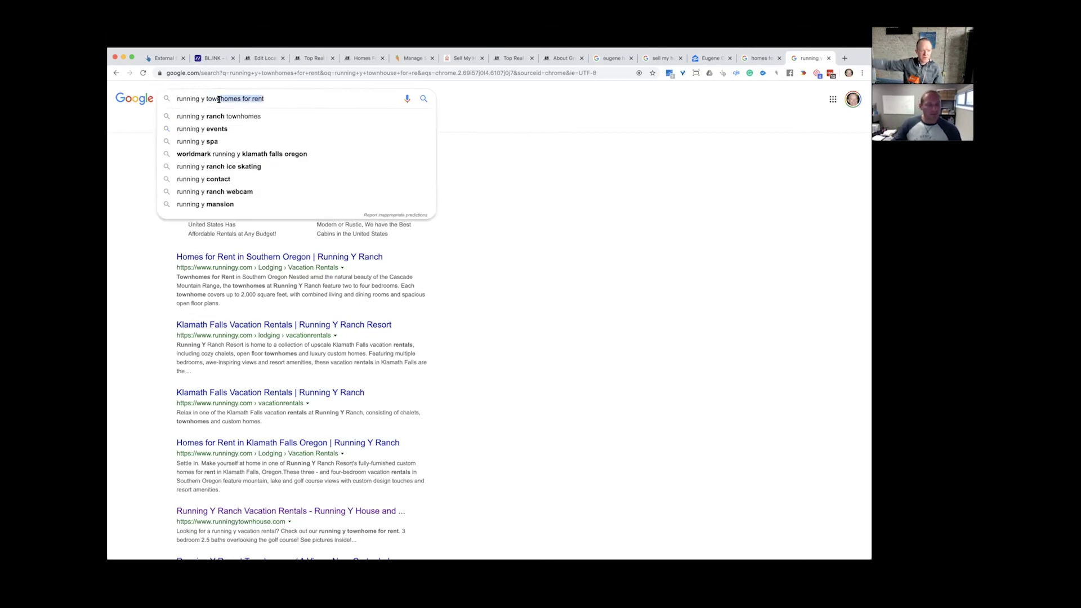
click(552, 343)
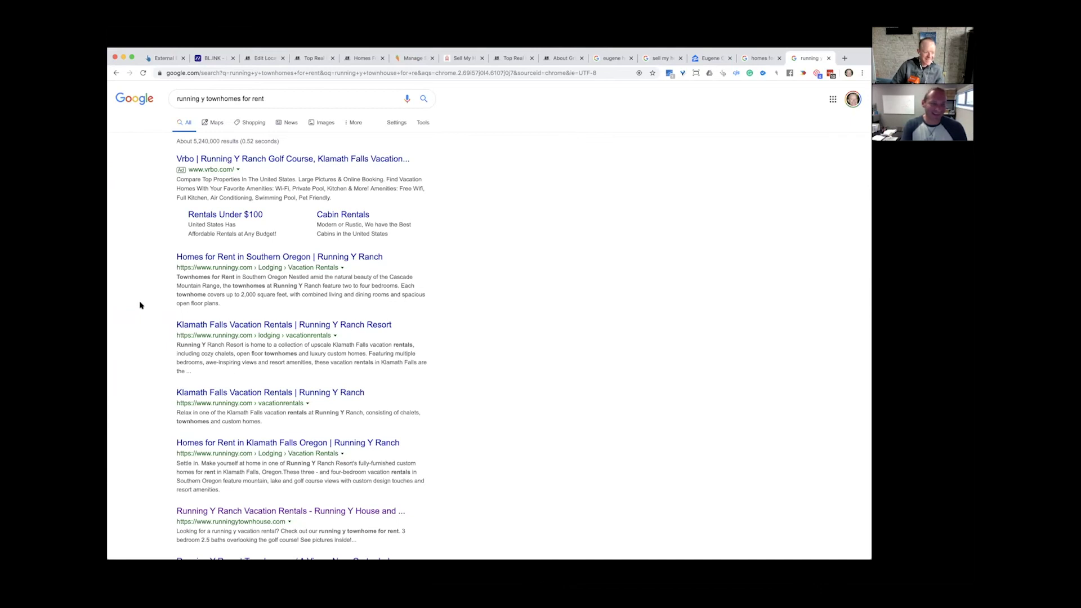
scroll(140, 305, down, 5)
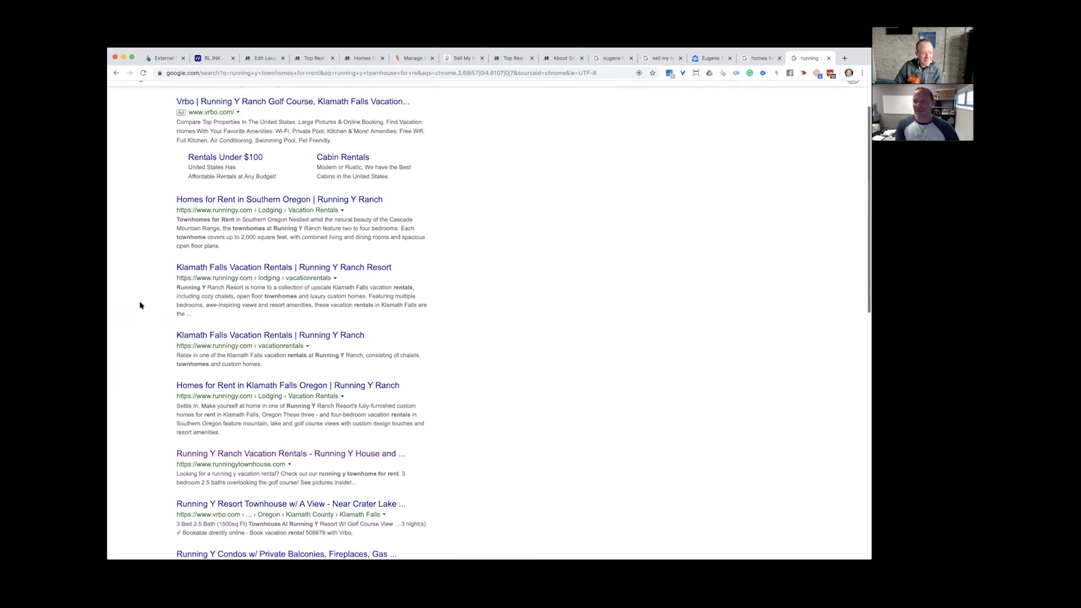
scroll(140, 305, up, 5)
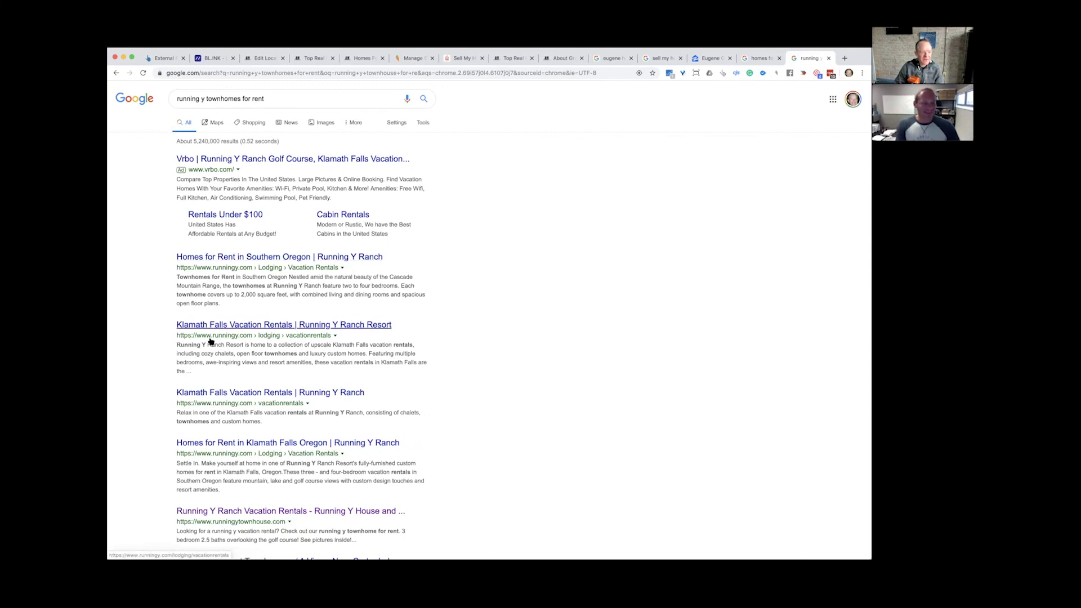
scroll(497, 366, down, 2)
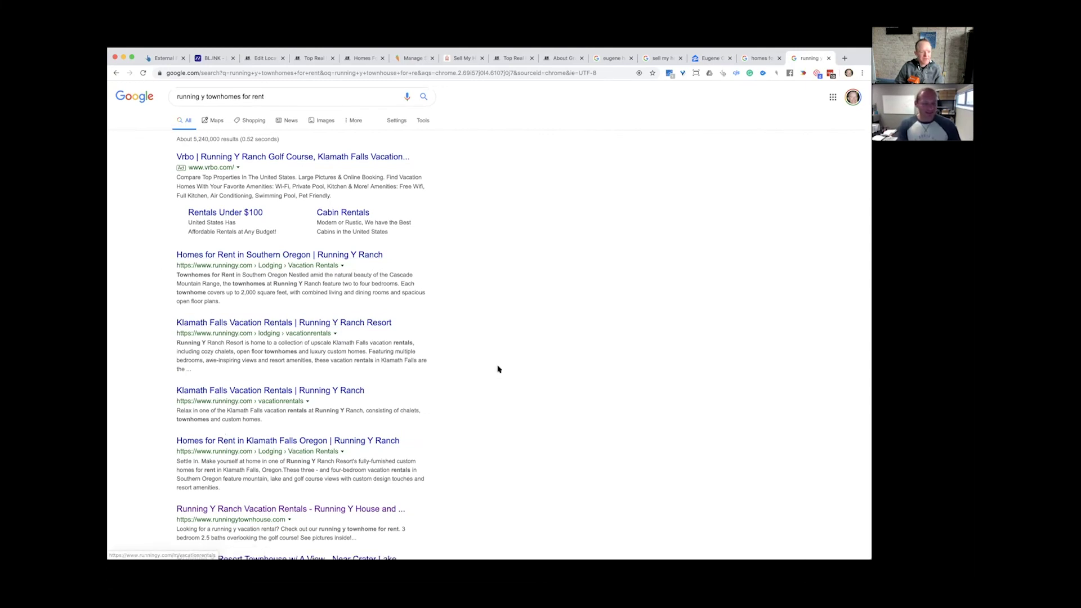